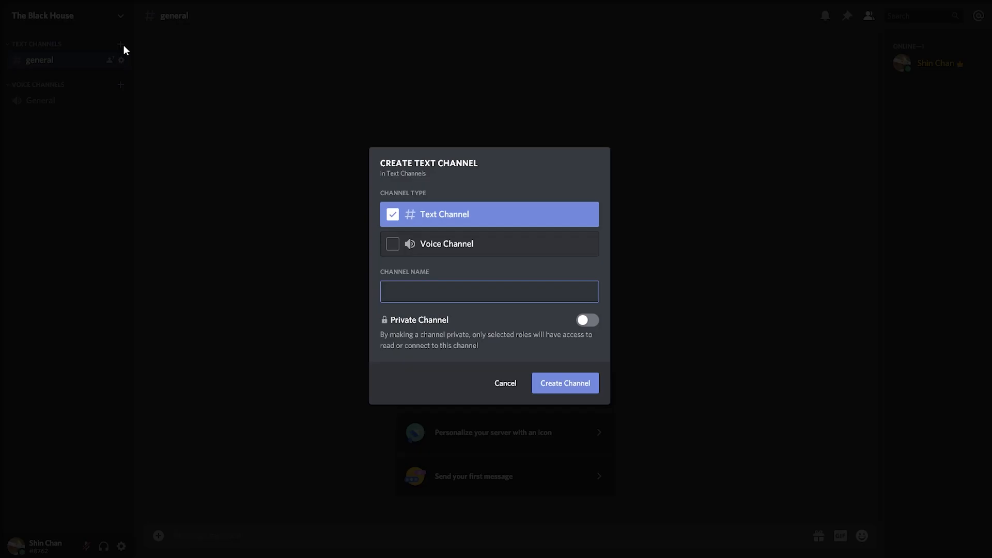
Create a text channel named youtube-feed in the server.
text(youtube-feed)
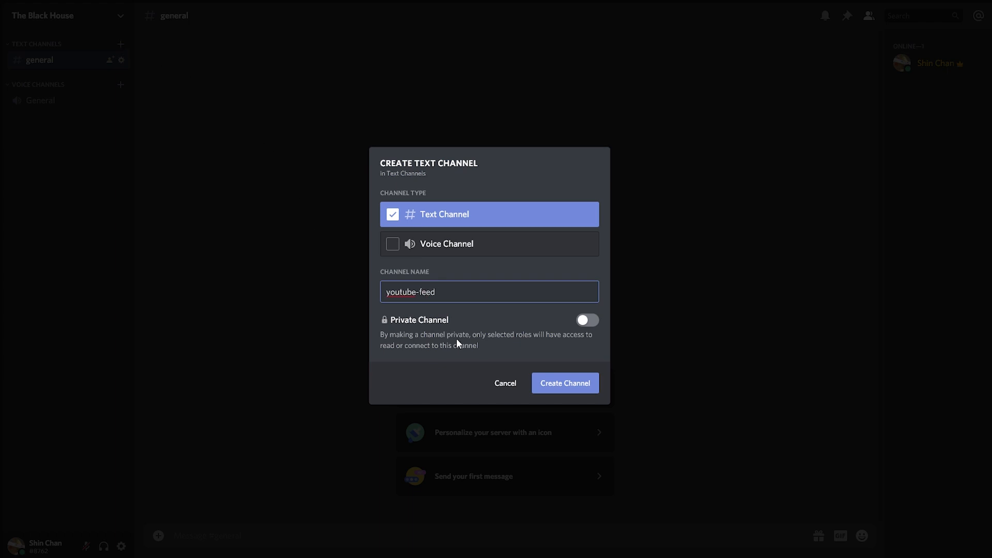
click(574, 386)
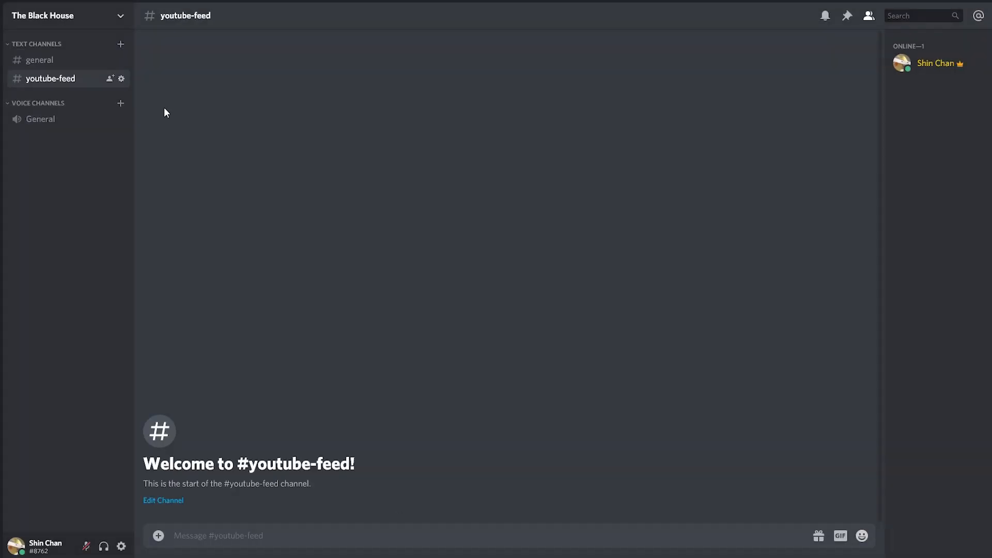
Create a server webhook that posts to the #youtube-feed channel and save it.
click(126, 18)
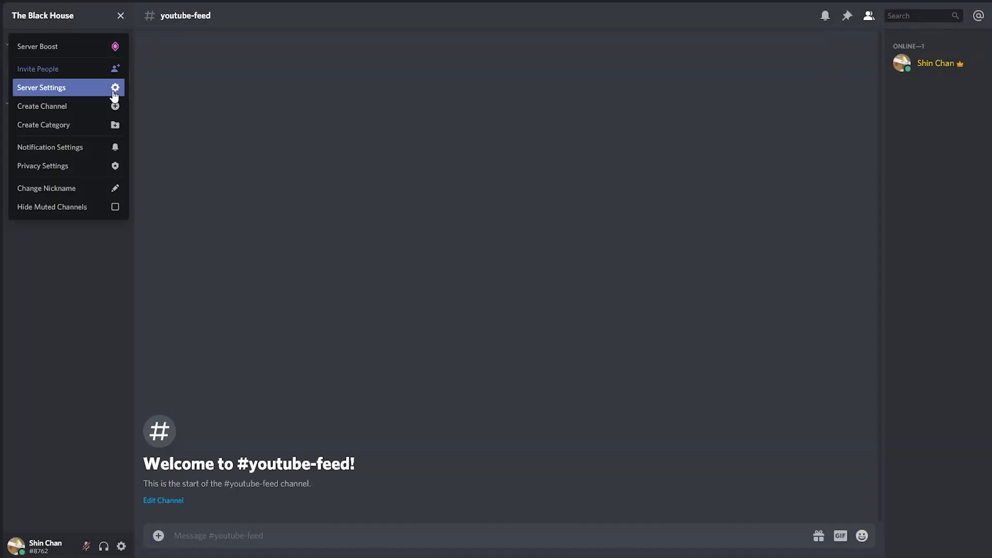
click(88, 91)
click(237, 172)
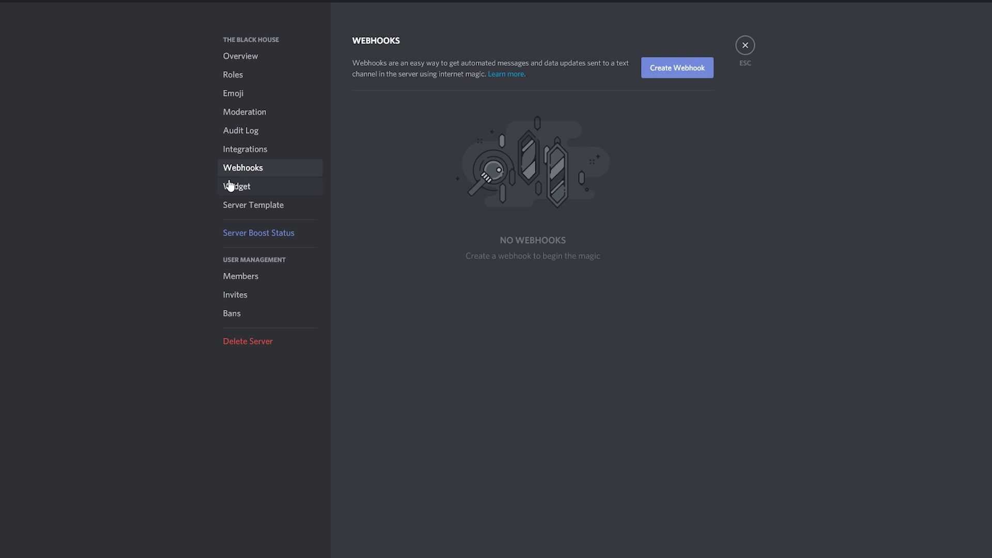
click(688, 74)
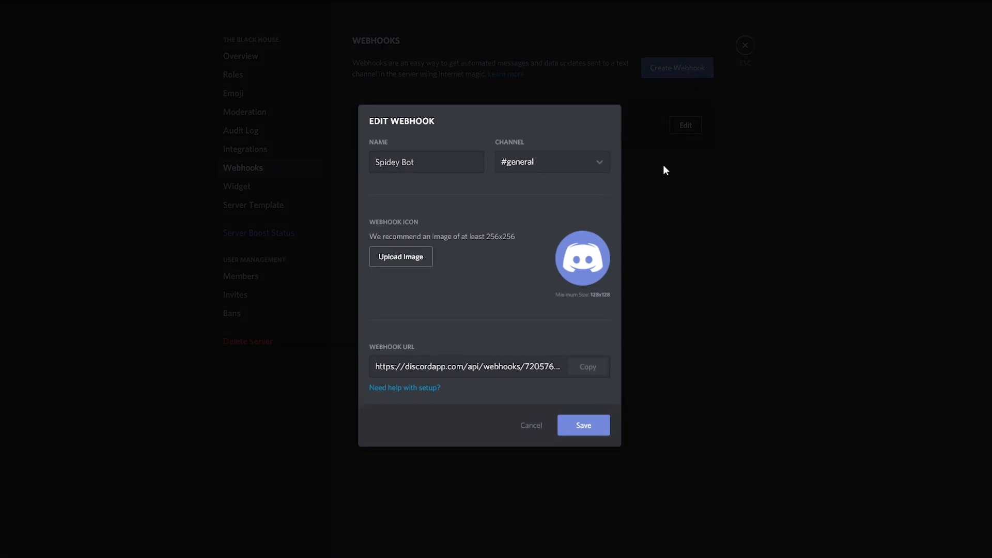
click(602, 166)
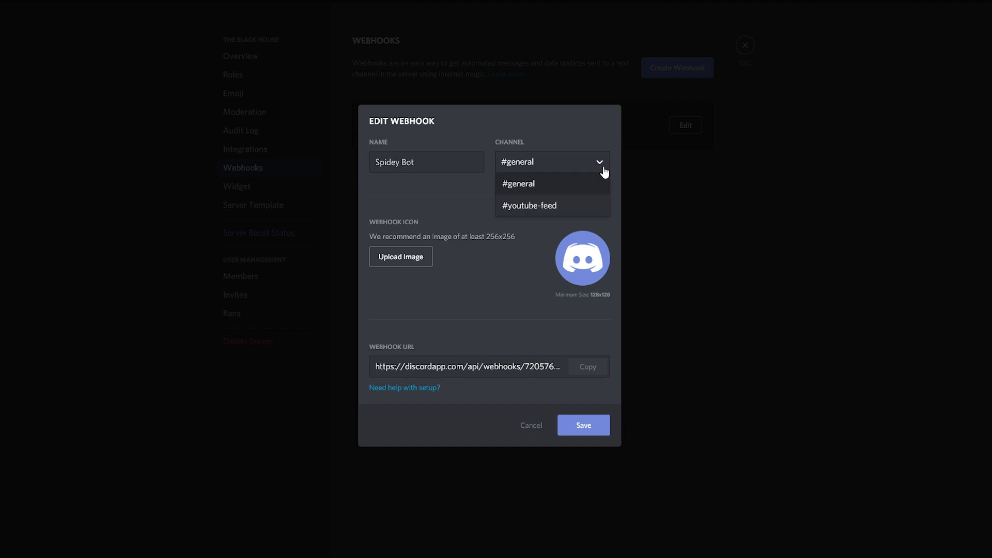
click(591, 211)
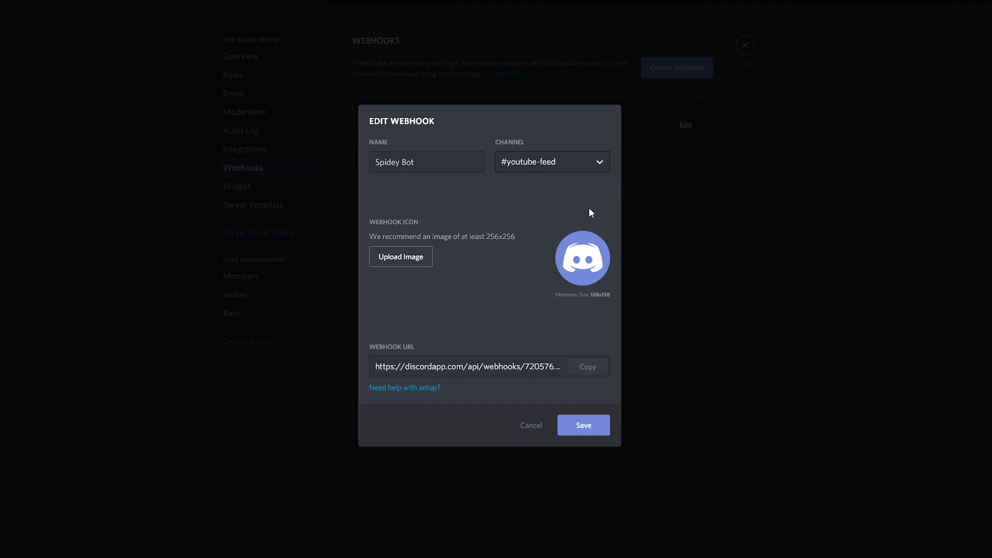
click(583, 425)
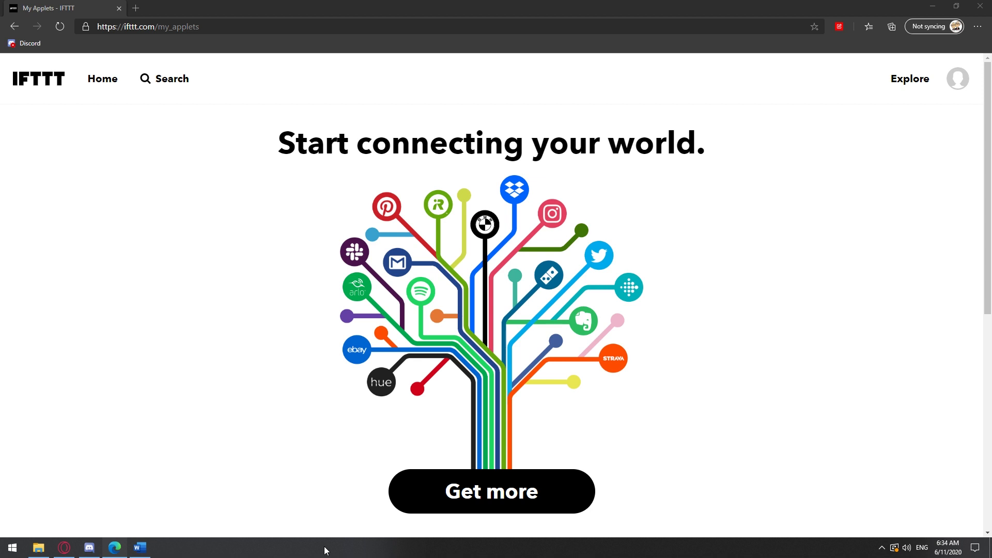
Switch to IFTTT, start creating a new applet and choose YouTube as the service for the If This part.
click(964, 81)
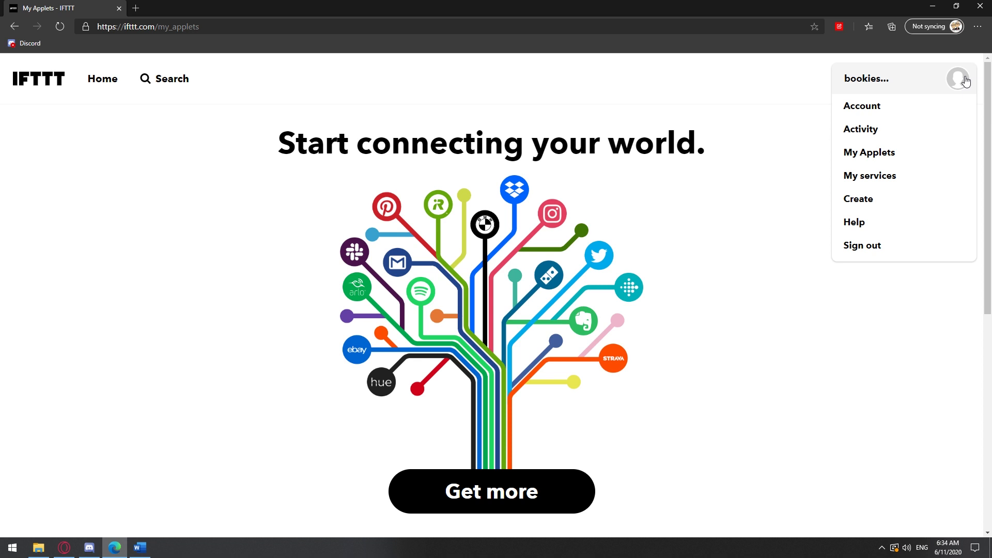
click(876, 200)
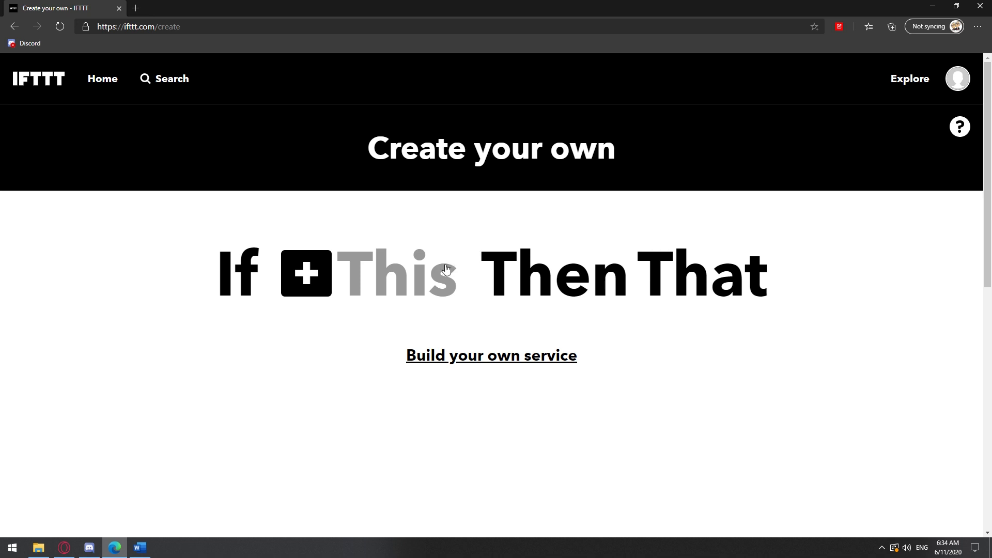
click(435, 279)
text(YOUTU)
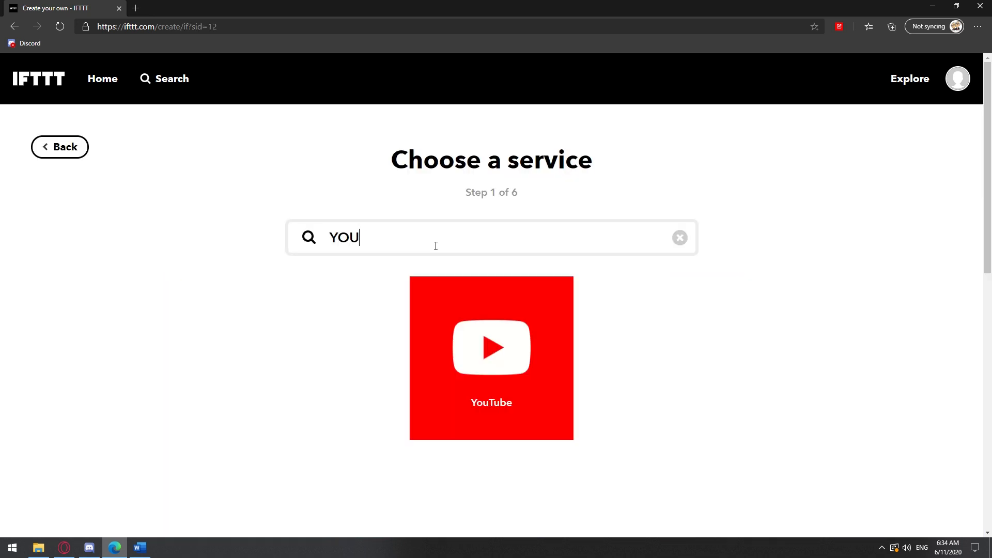
click(546, 323)
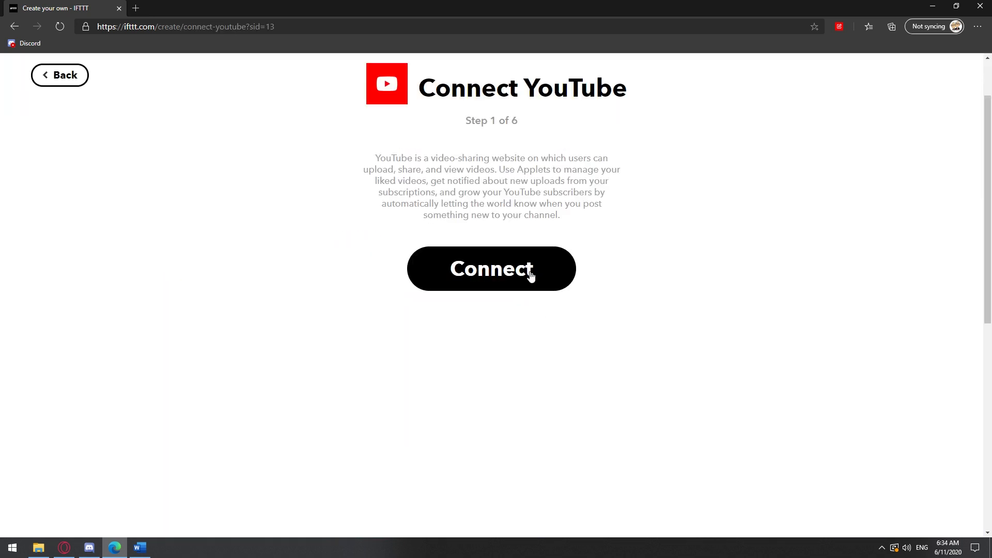
Connect the YouTube account and select the "New public video uploaded by you" trigger.
click(528, 276)
click(177, 212)
scroll(265, 271, down, 3)
click(264, 270)
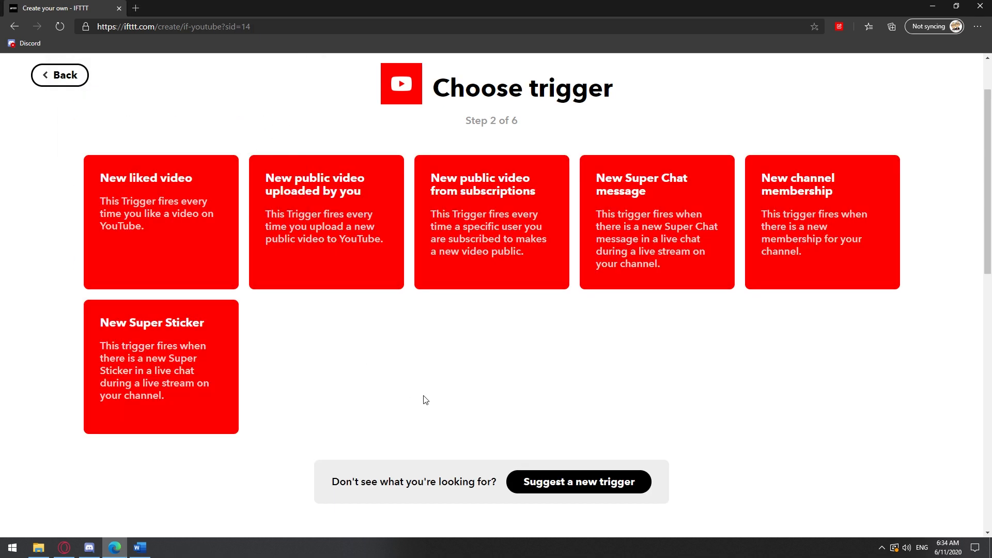
click(333, 253)
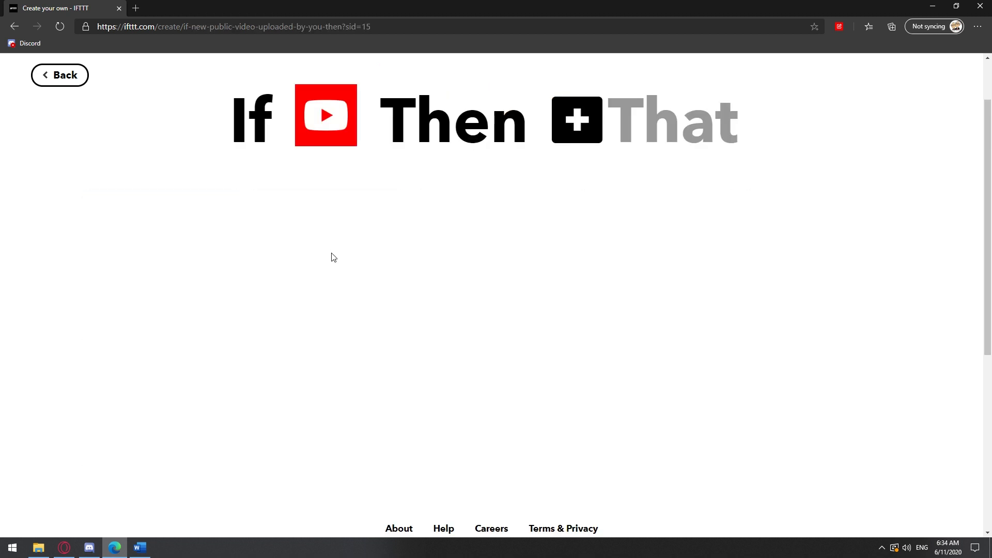
Connect Webhooks as the action service for Then That and select the "Make a web request" action.
click(646, 125)
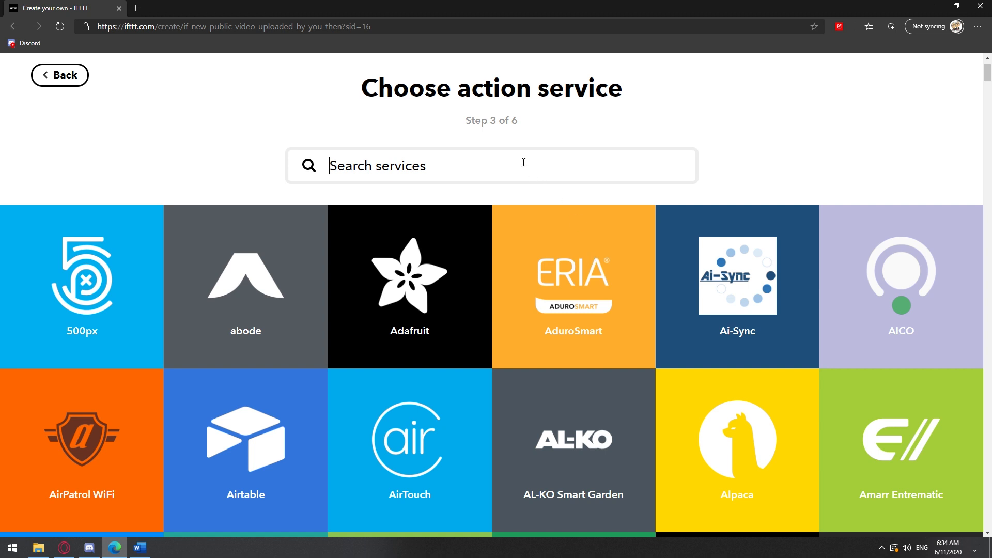
click(523, 163)
text(WEB)
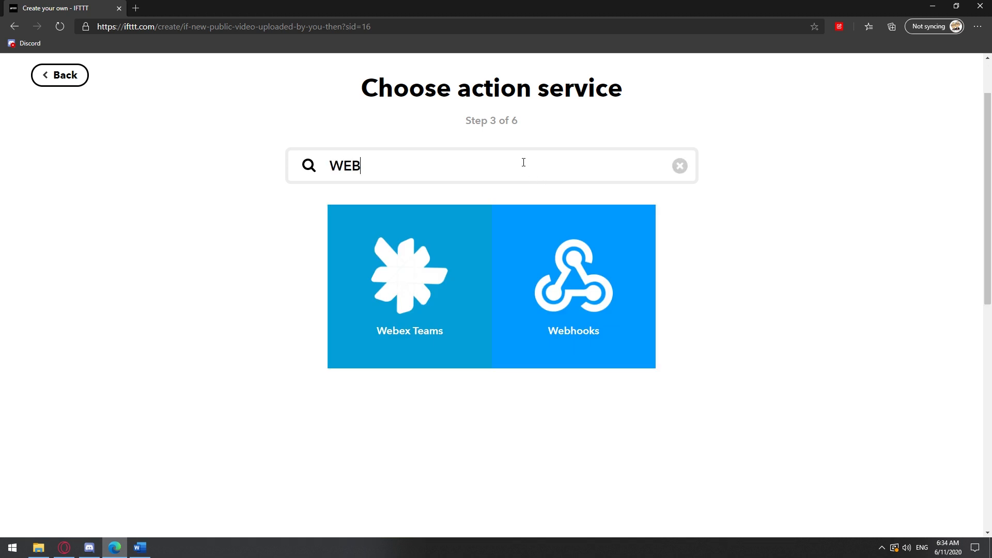
click(589, 293)
click(551, 254)
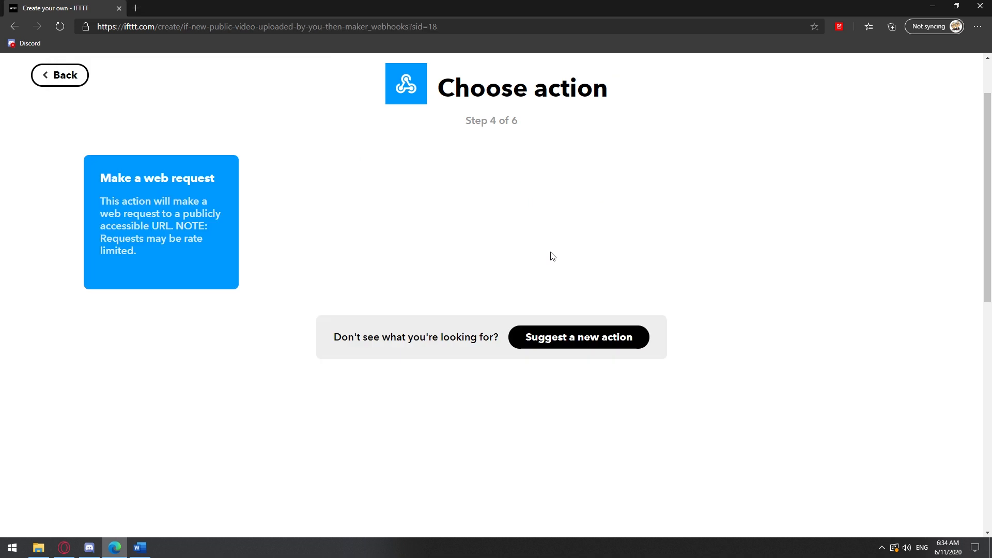
click(218, 227)
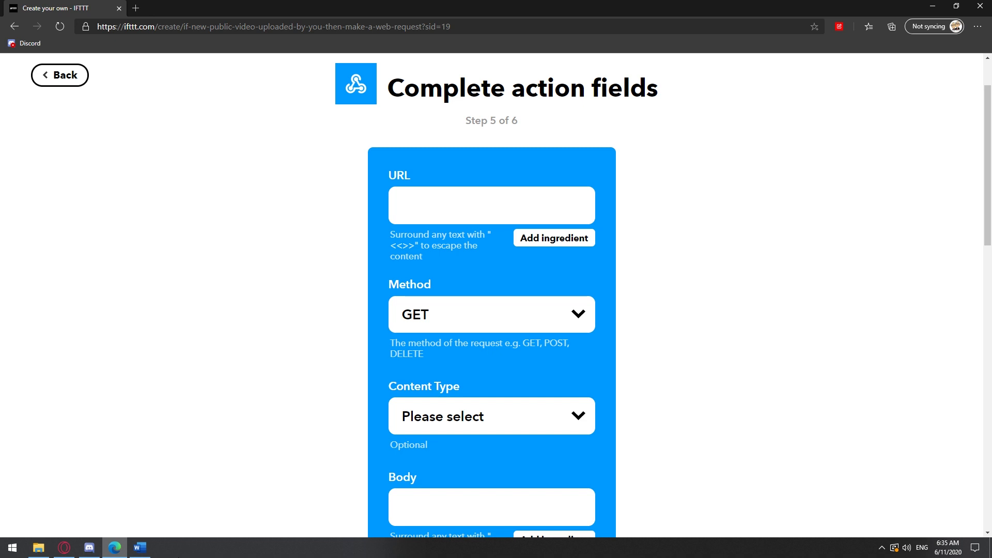
Switch to Discord and copy the URL of the #youtube-feed webhook from the server settings, leaving the webhook unchanged.
click(89, 547)
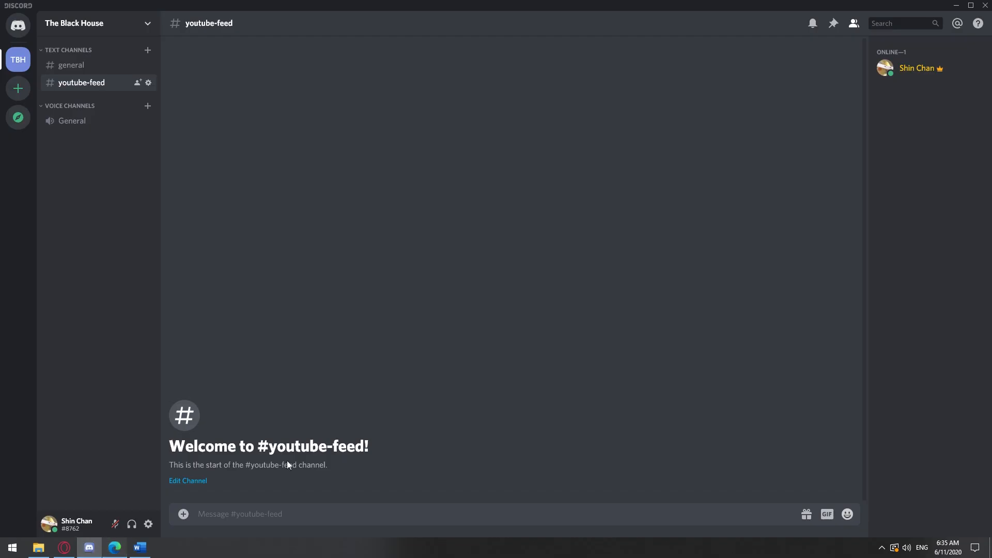
click(143, 26)
click(134, 93)
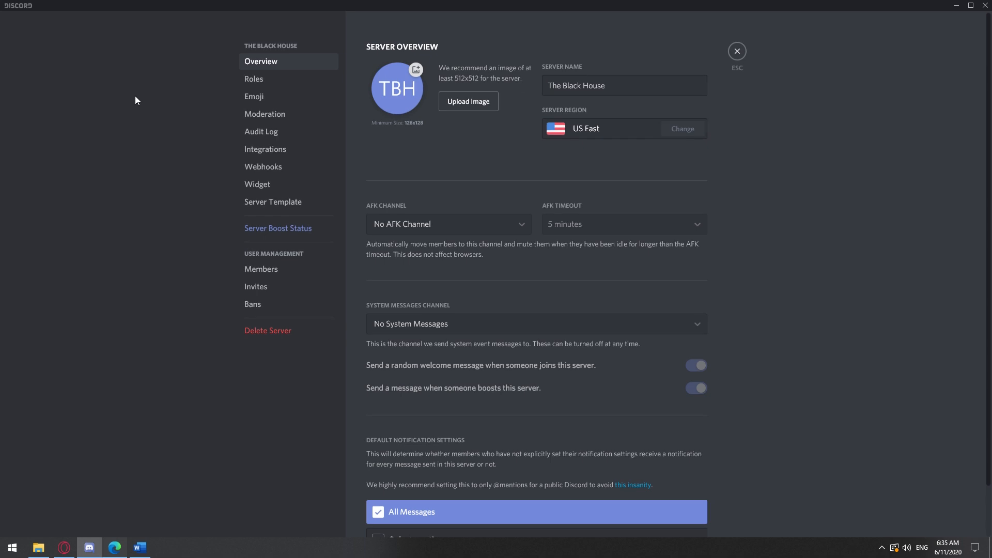
click(276, 166)
click(680, 126)
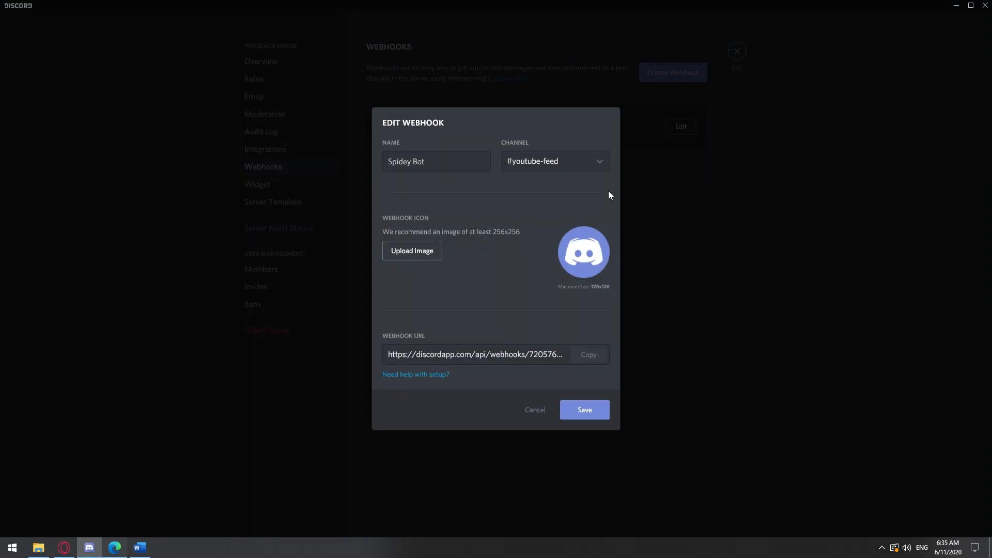
click(592, 357)
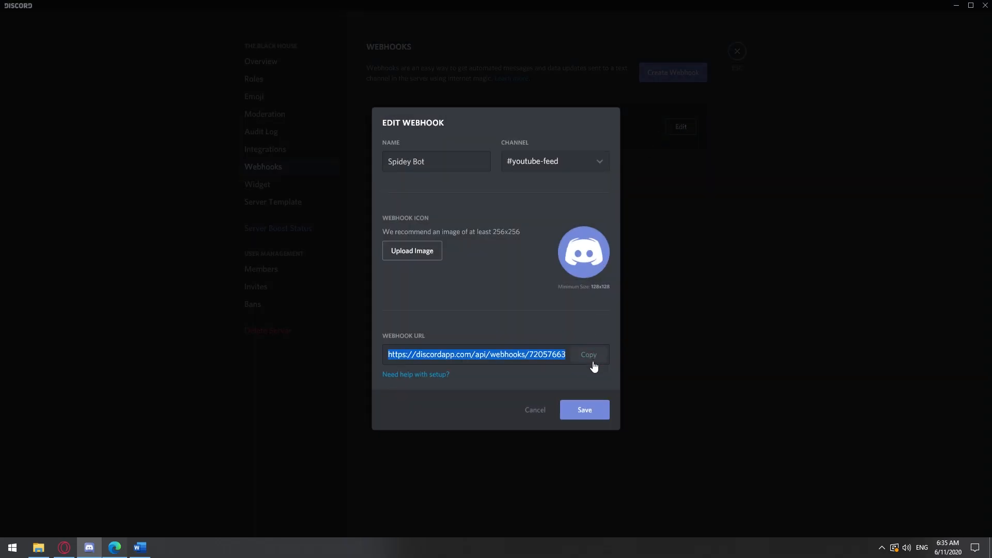
click(537, 412)
Return to IFTTT and paste the copied Discord webhook URL into the web request's URL field.
click(122, 553)
click(429, 205)
right_click(488, 209)
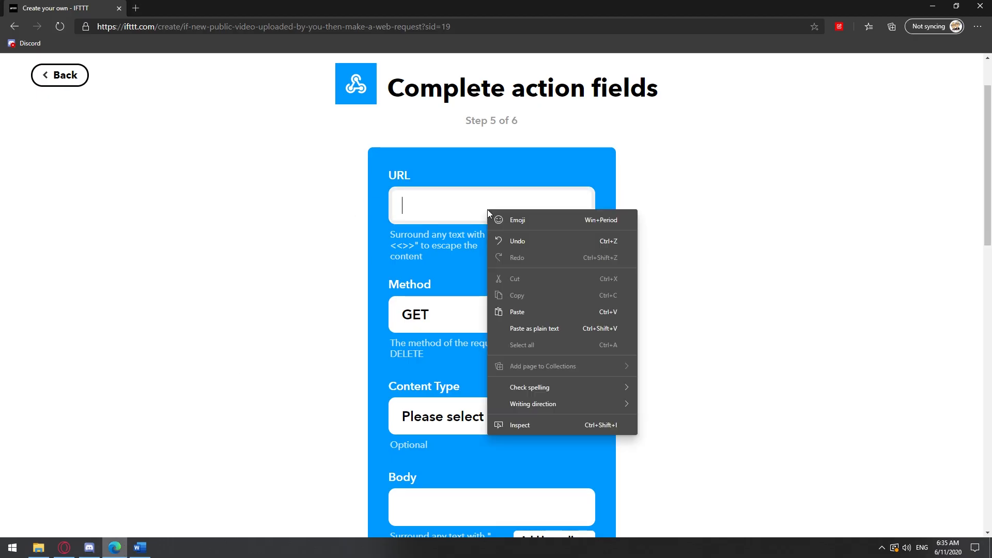
click(501, 317)
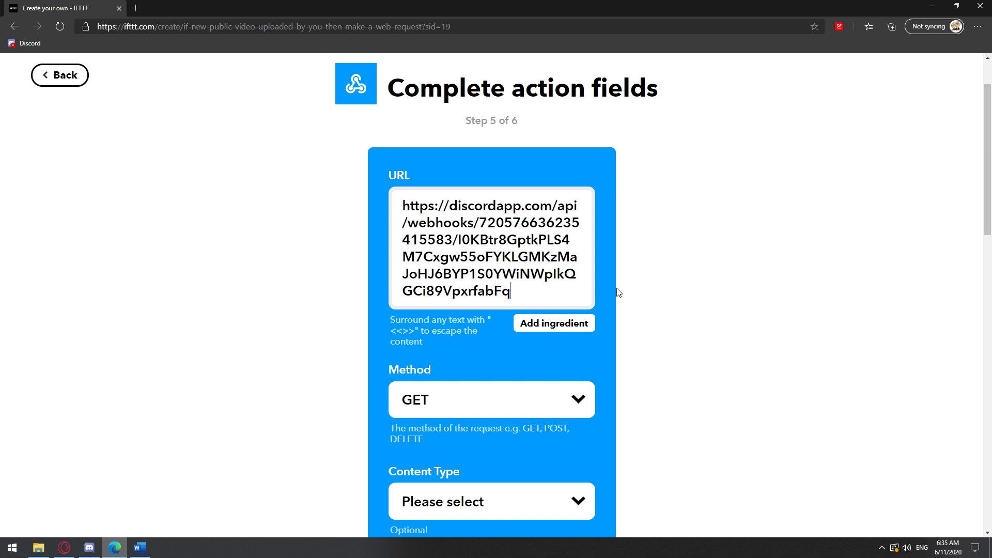
Set the web request's method to POST and its content type to application/json.
scroll(615, 290, down, 5)
click(475, 174)
click(459, 203)
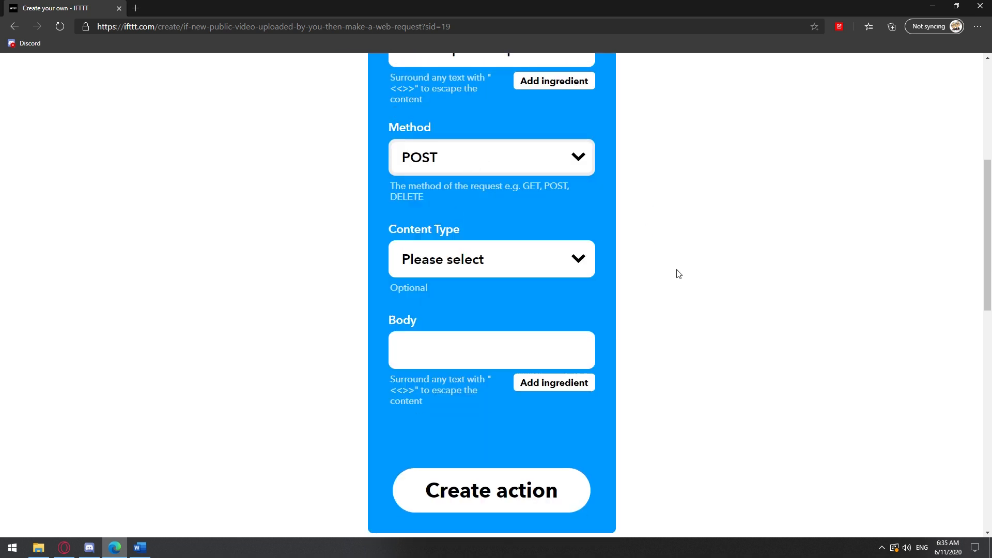
click(549, 261)
click(520, 303)
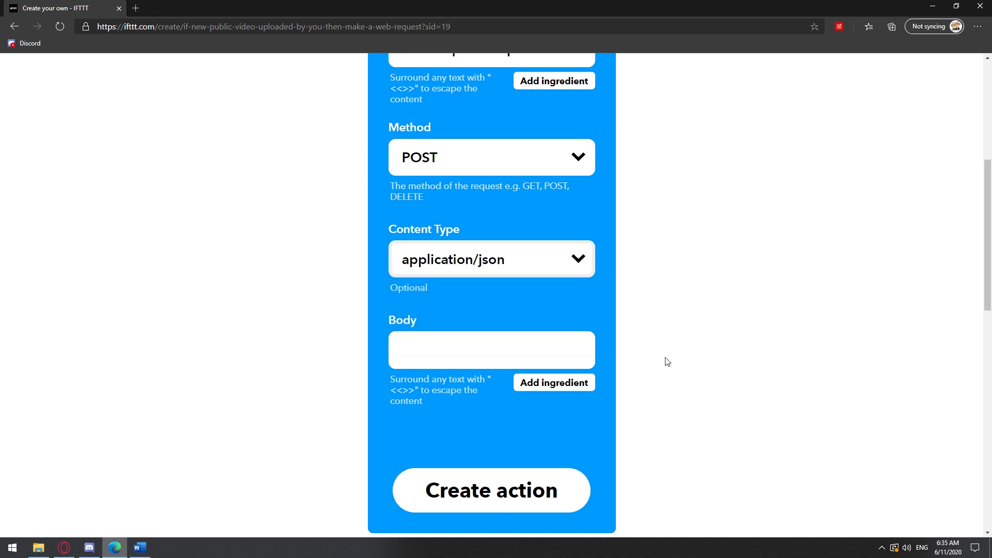
Copy the JSON template with the YOURNAMEHERE placeholder from the Word document and paste it into the web request's Body field.
click(582, 346)
click(144, 548)
drag(601, 327, 395, 312)
right_click(442, 318)
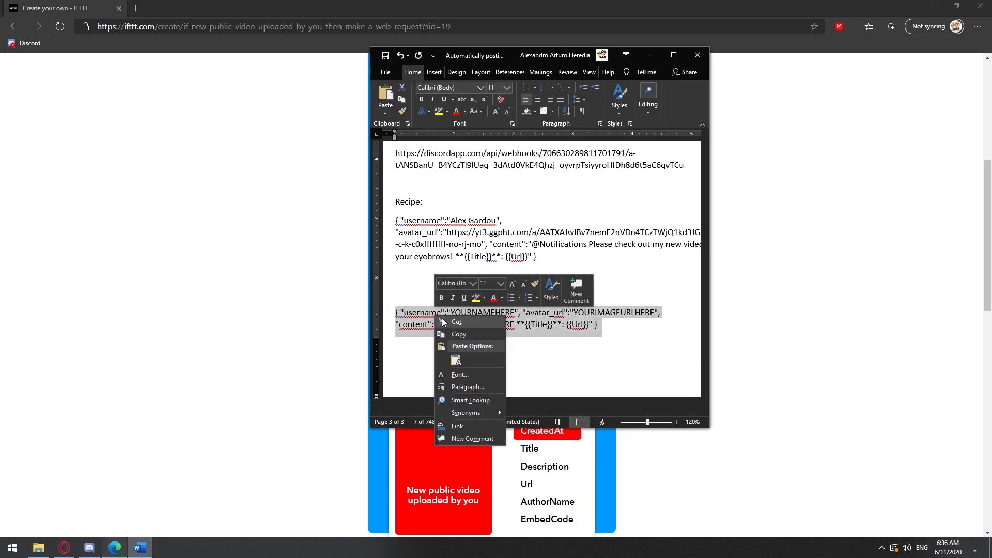
click(452, 334)
key(alt+Tab)
click(483, 348)
right_click(482, 349)
click(510, 228)
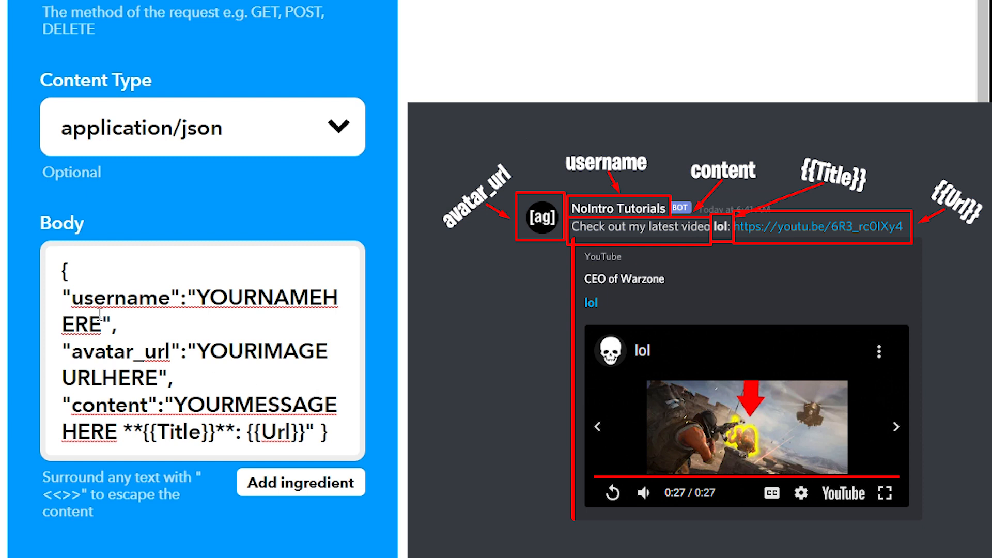
Replace the YOURNAMEHERE placeholder in the body with "NoIntro Tutorials" as the username.
drag(101, 322, 204, 296)
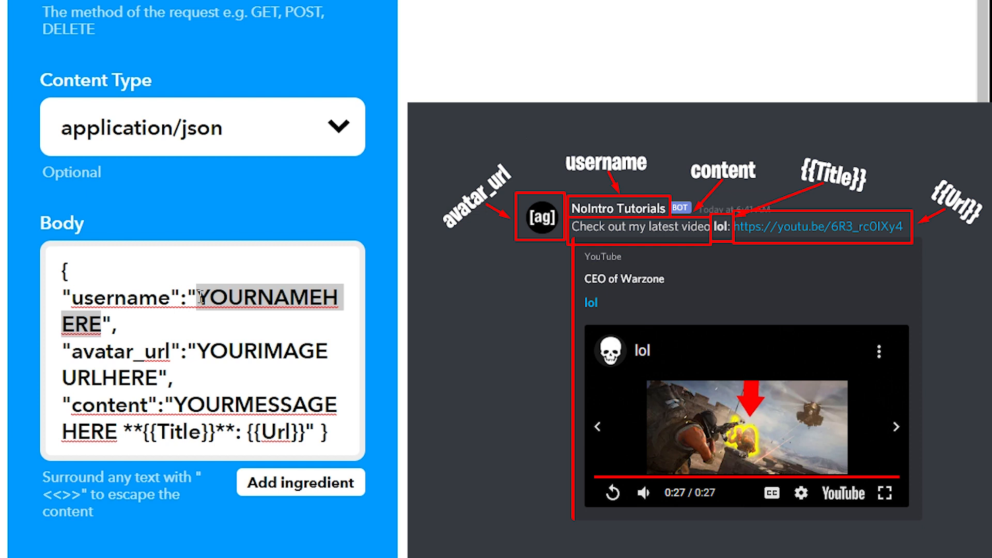
text(n)
key(BackSpace)
text(No)
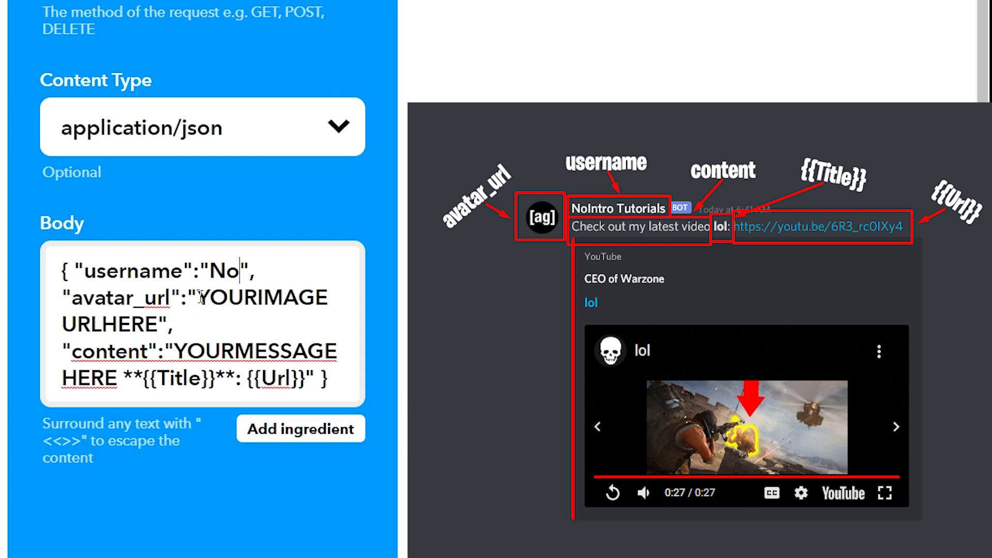
text(Intro Tutorials)
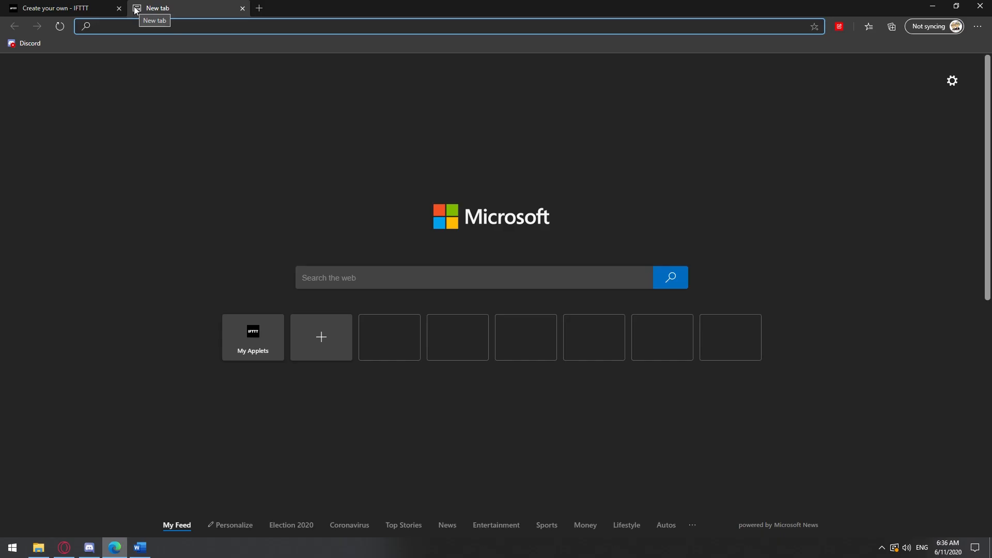
Open youtube.com/nointrotutorials in the new tab, copy the image link of the channel's profile picture and return to the IFTTT applet.
text(youtube.com/nointrotutorials)
key(Return)
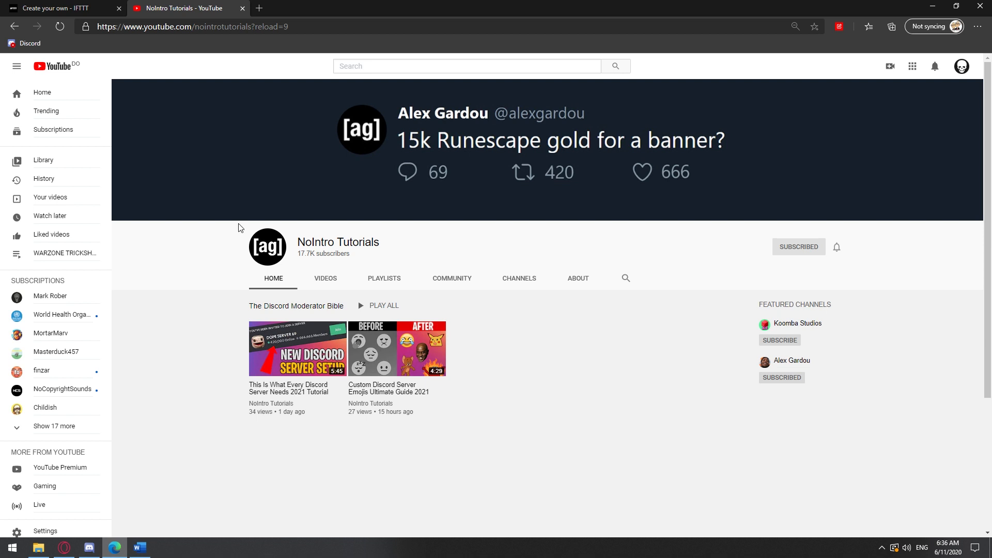
right_click(266, 251)
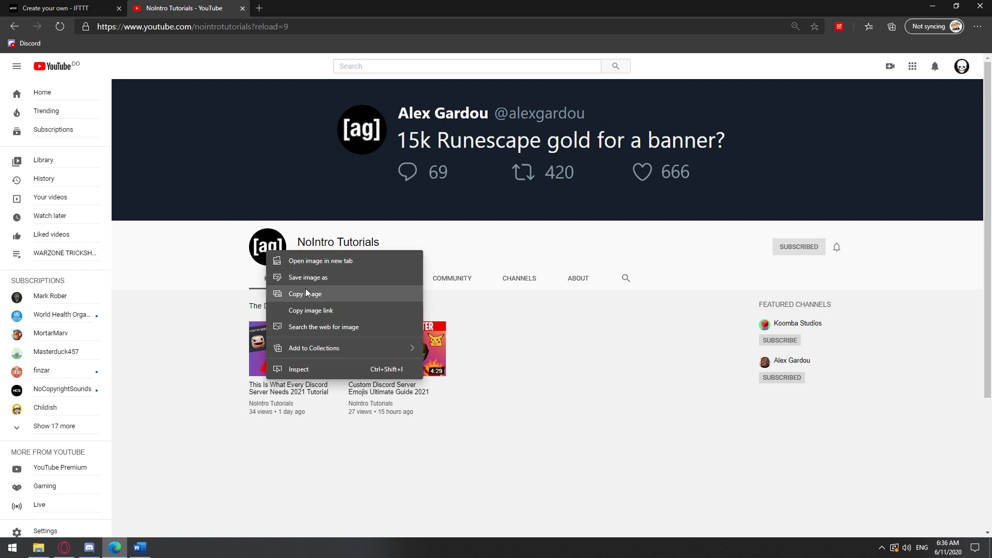
click(326, 312)
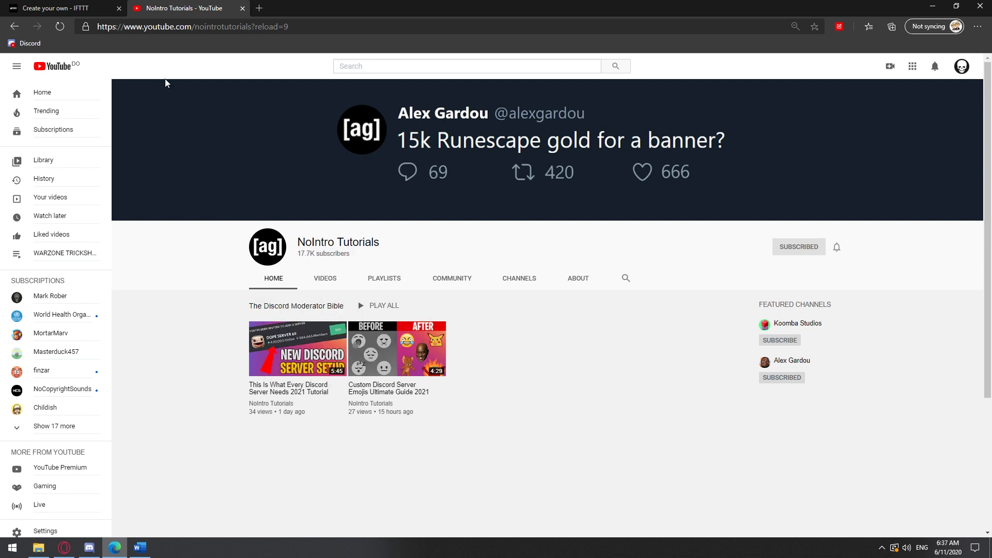
click(71, 5)
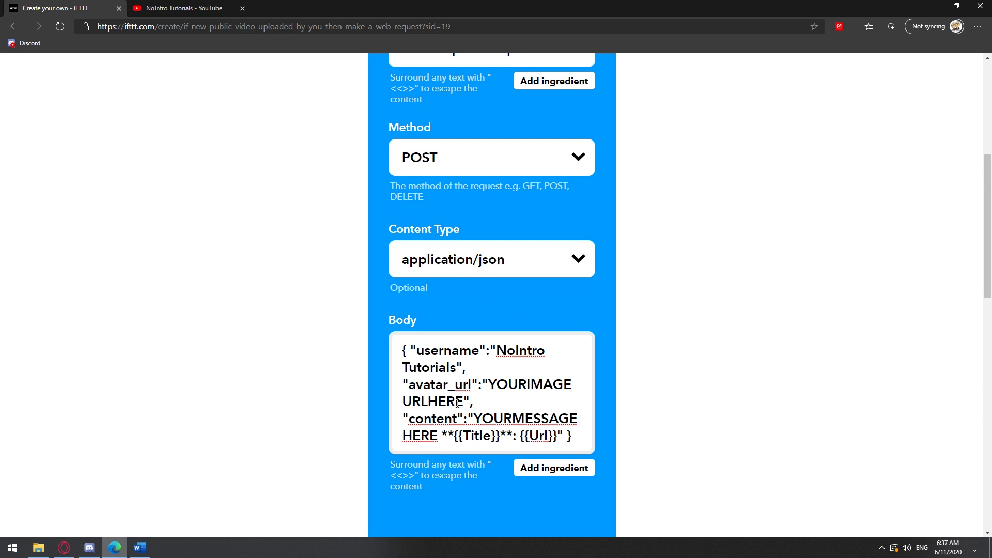
Replace the YOURIMAGEURLHERE placeholder in the request body with the copied link of the channel's profile picture.
drag(464, 401, 488, 385)
right_click(497, 391)
click(548, 204)
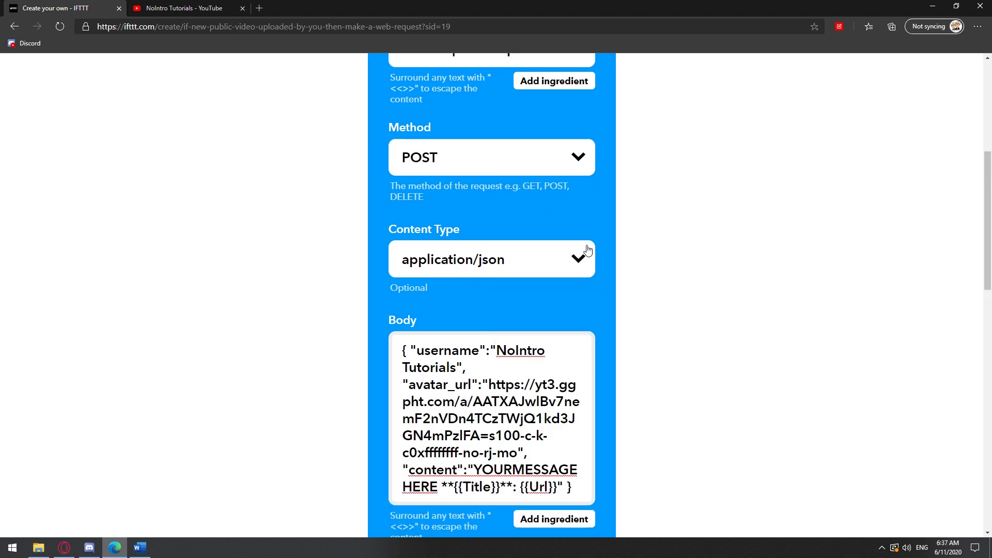
Replace the YOURMESSAGEHERE placeholder in the request body with "Check out my latest video".
scroll(548, 221, down, 4)
drag(474, 228, 437, 244)
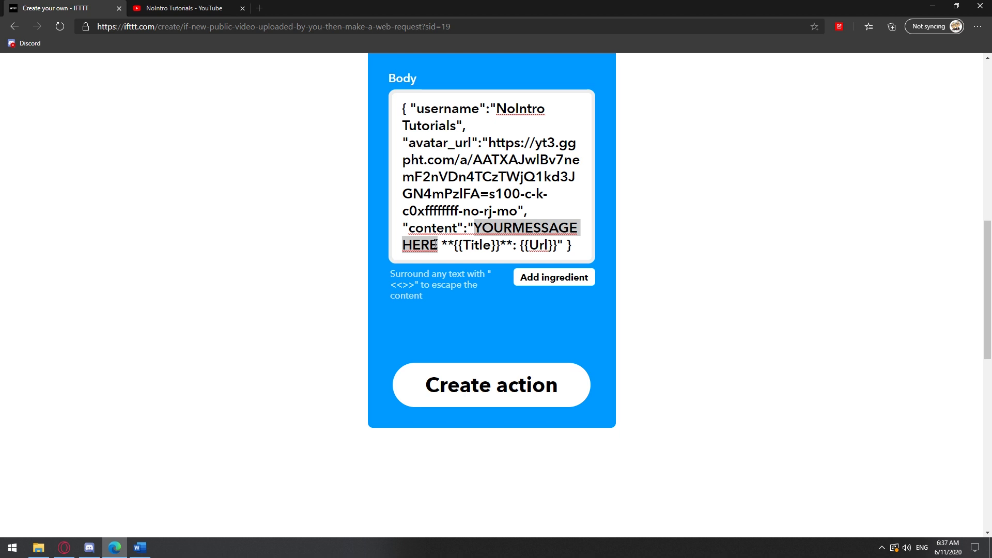
text(Check out my latest video)
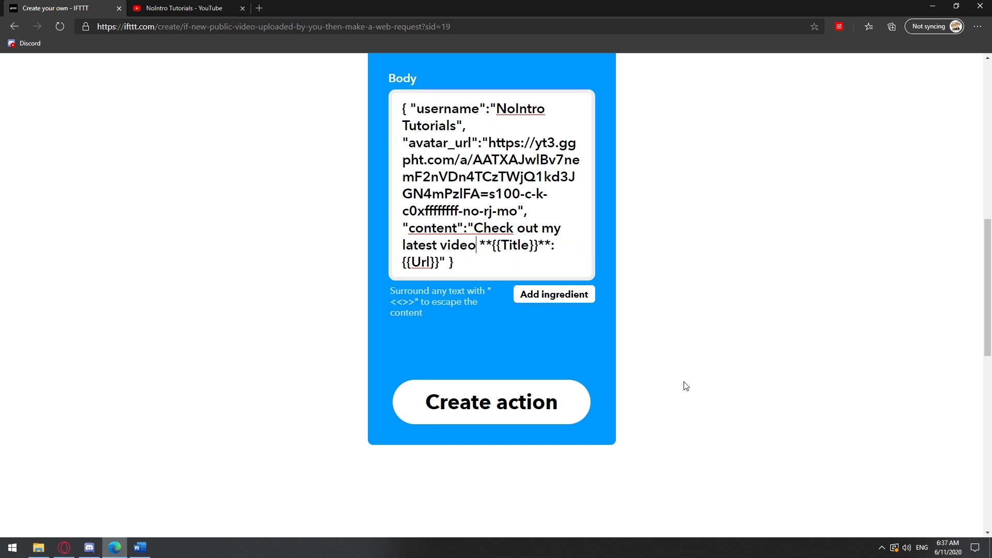
Check over the web request fields, create the action and finish the applet.
scroll(685, 386, up, 9)
scroll(677, 393, down, 2)
scroll(681, 394, down, 6)
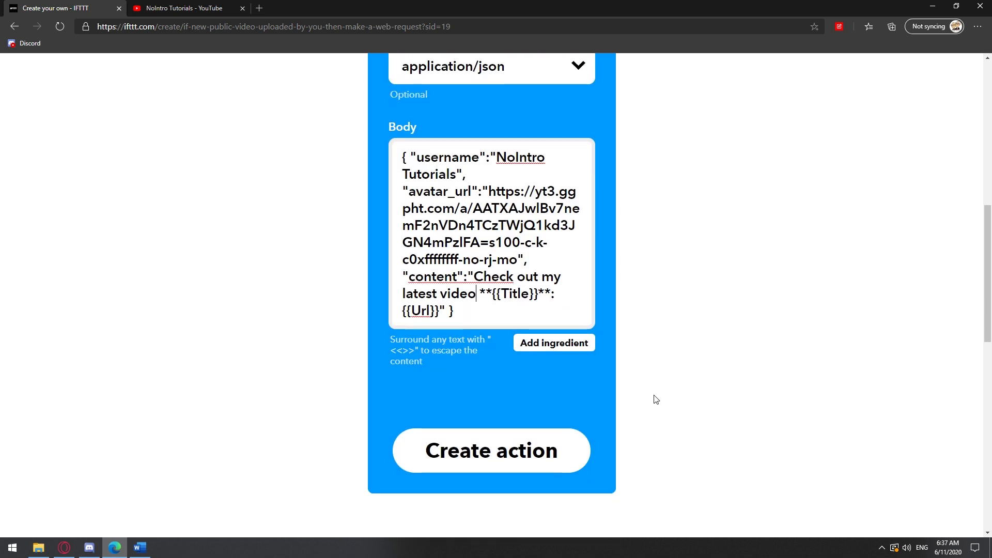
click(510, 448)
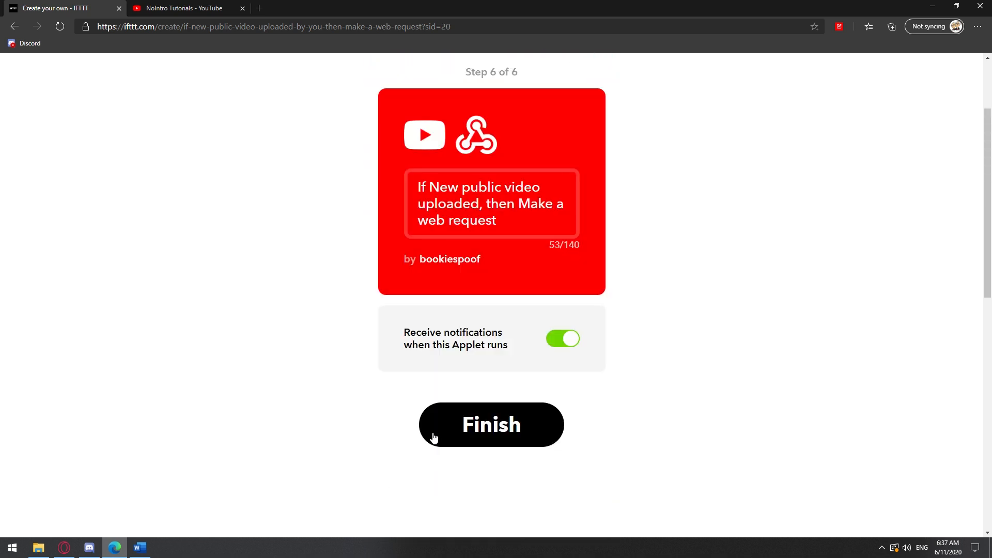
click(441, 425)
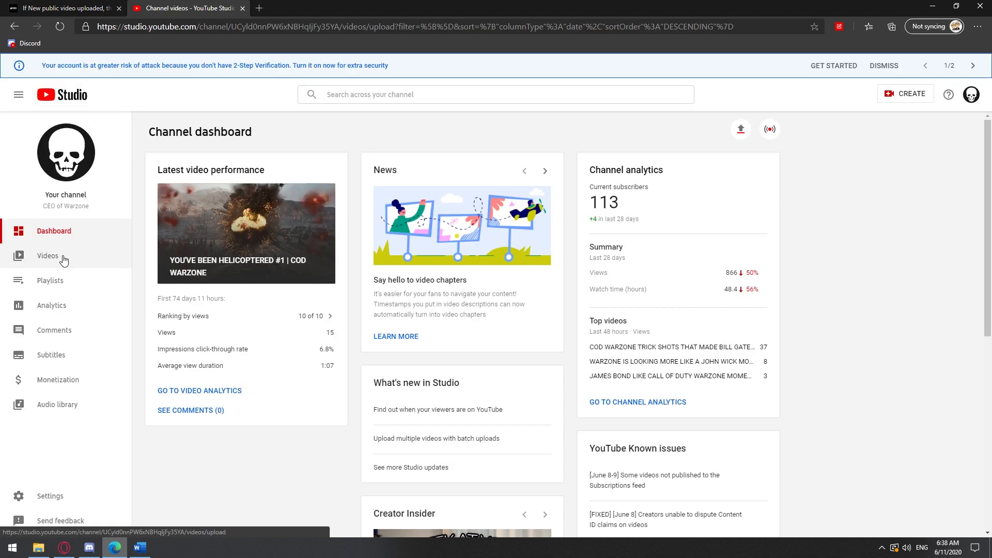
Open the channel's video list in YouTube Studio and arrange its window beside Discord, below the stopwatch window.
click(62, 257)
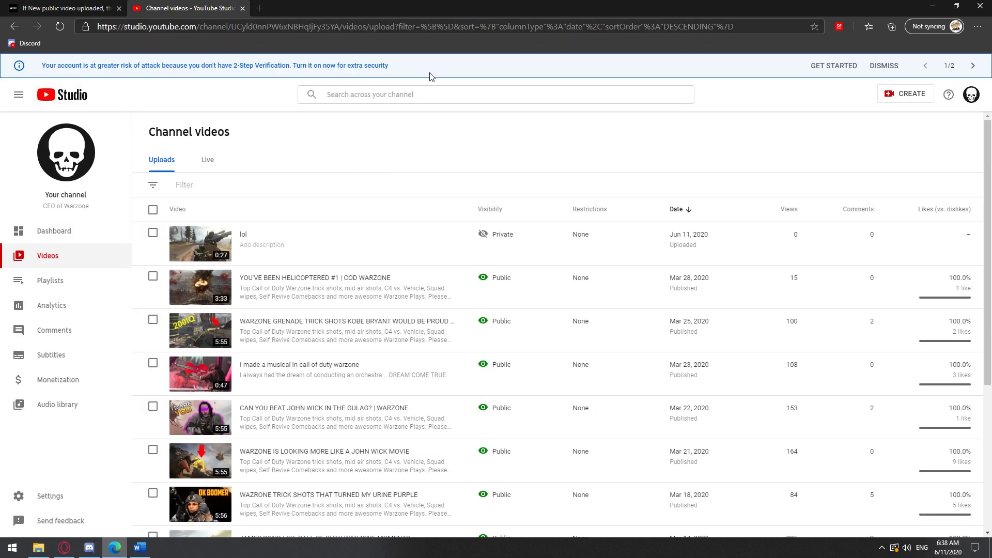
mouse_move(499, 254)
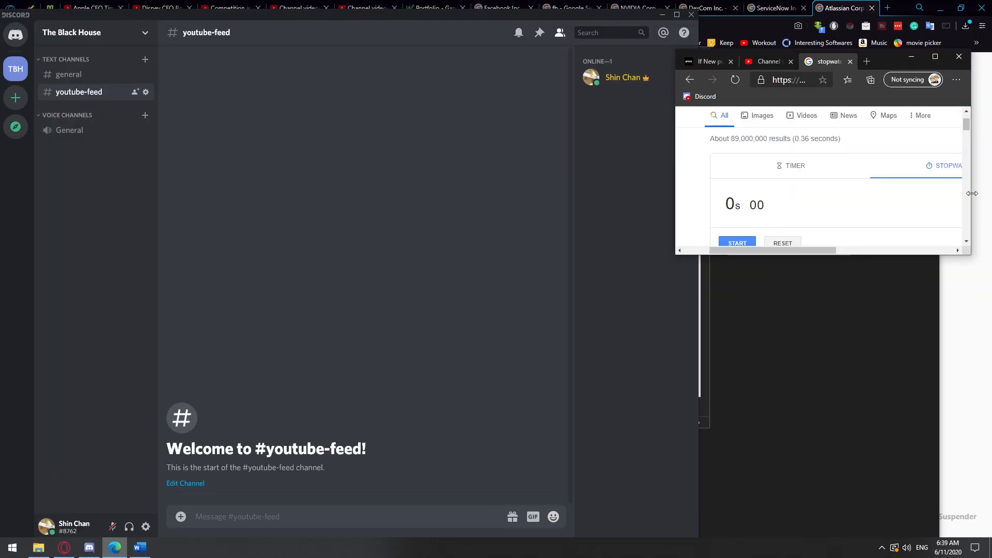
drag(866, 416, 866, 518)
drag(881, 1, 882, 202)
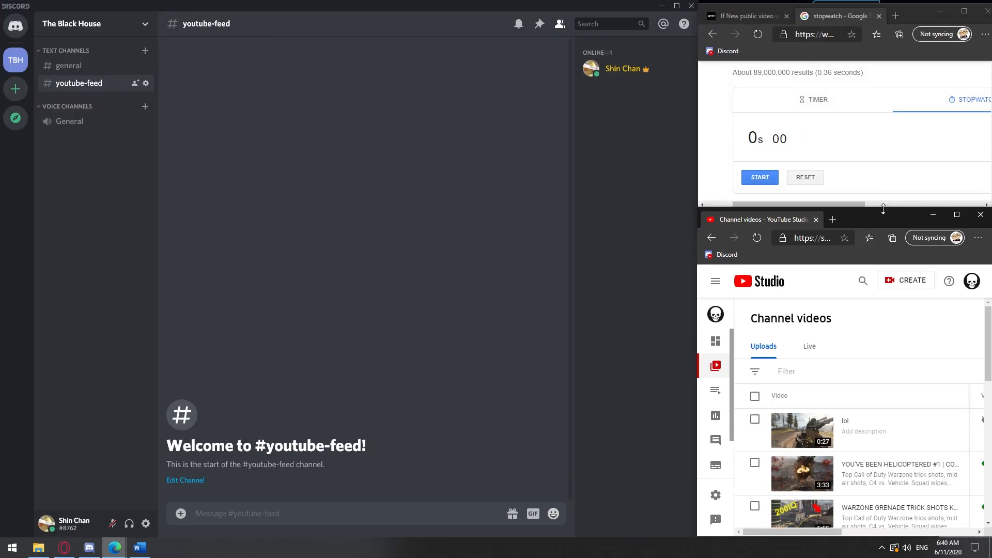
drag(699, 361, 618, 362)
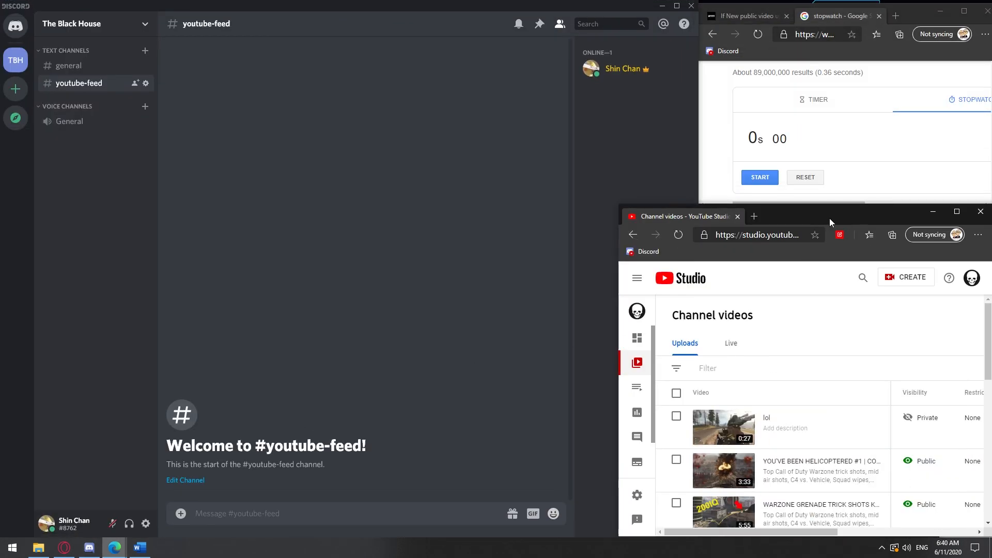
Publish the private video "lol" as Public and time the Discord post with the stopwatch.
click(939, 421)
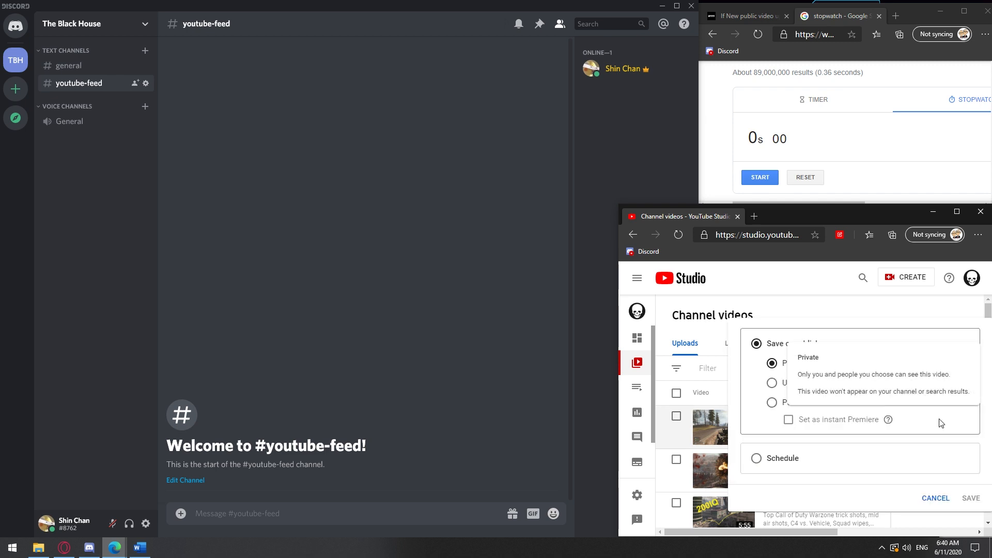
click(768, 404)
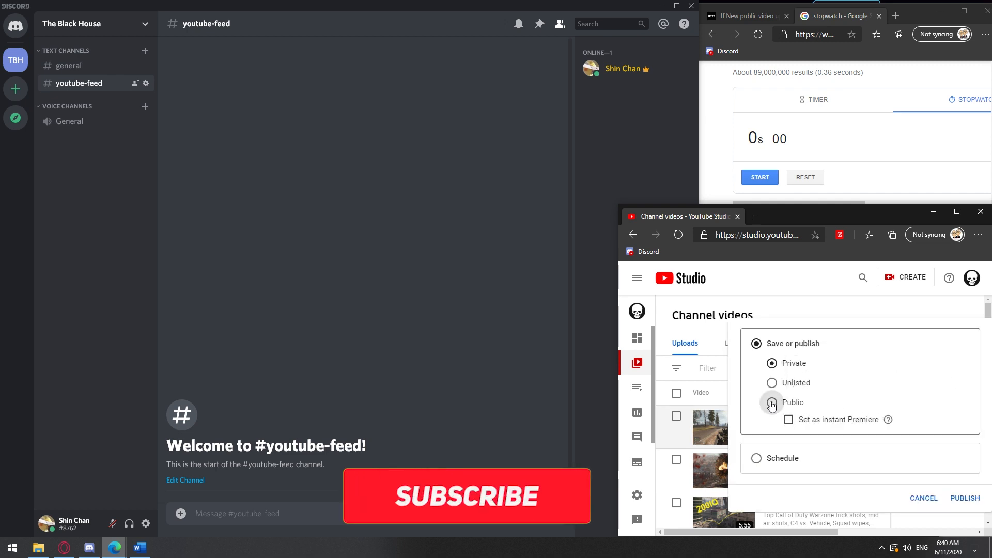
click(965, 498)
click(761, 190)
click(759, 182)
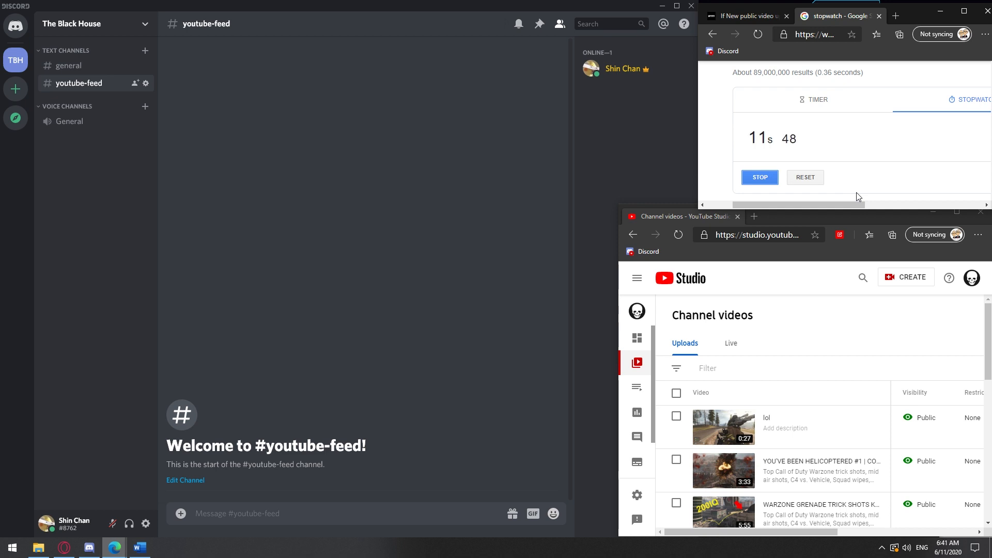
click(760, 178)
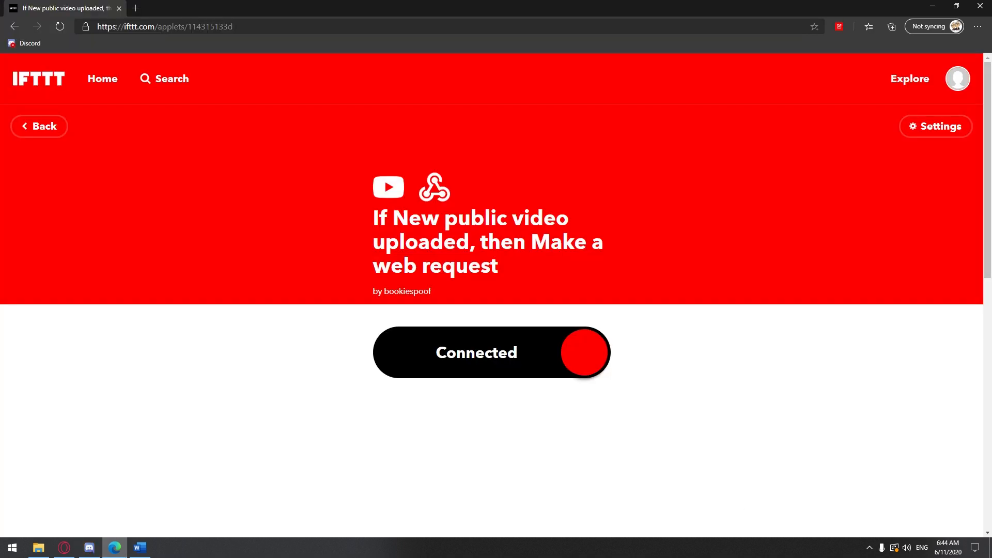
Start creating another IFTTT applet and choose YouTube as its trigger service.
click(957, 78)
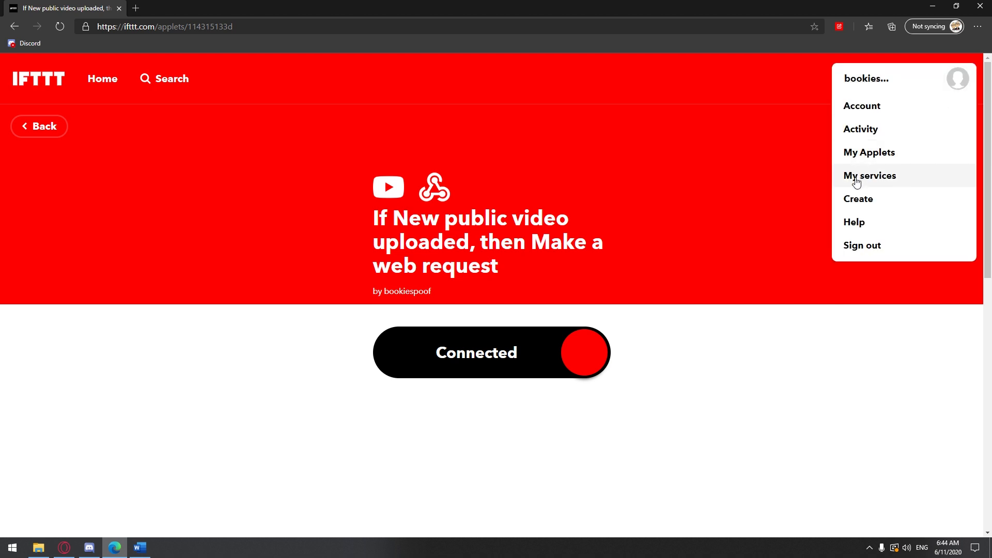
click(856, 201)
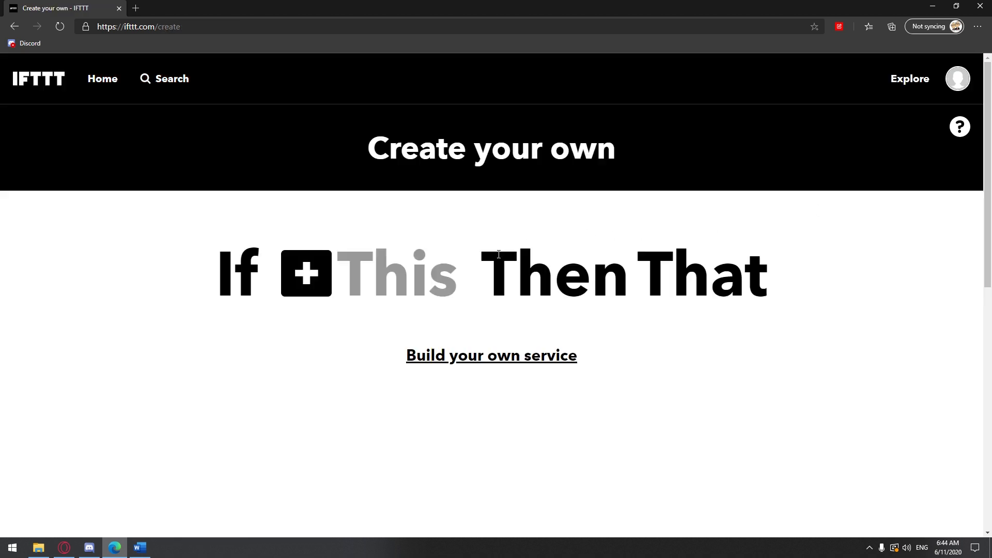
click(446, 281)
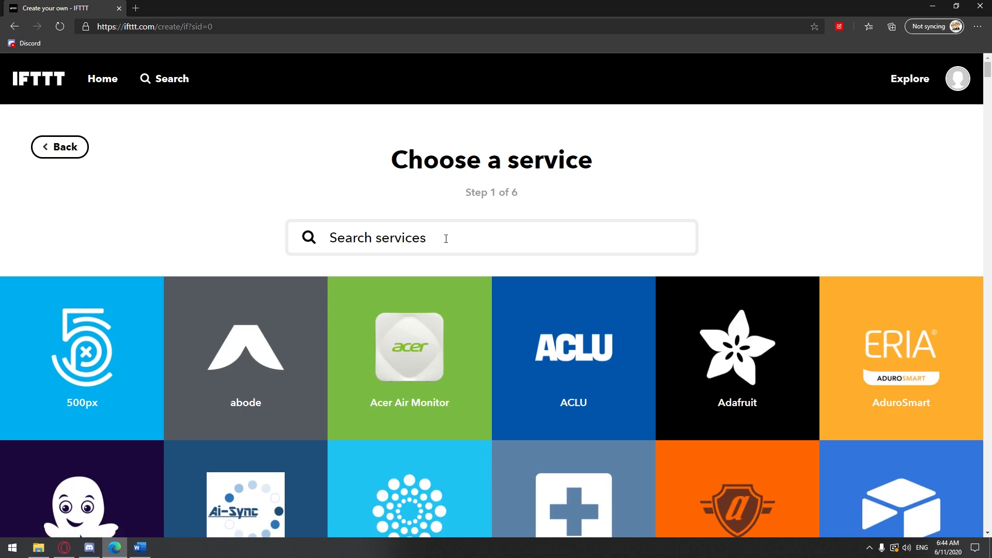
text(y)
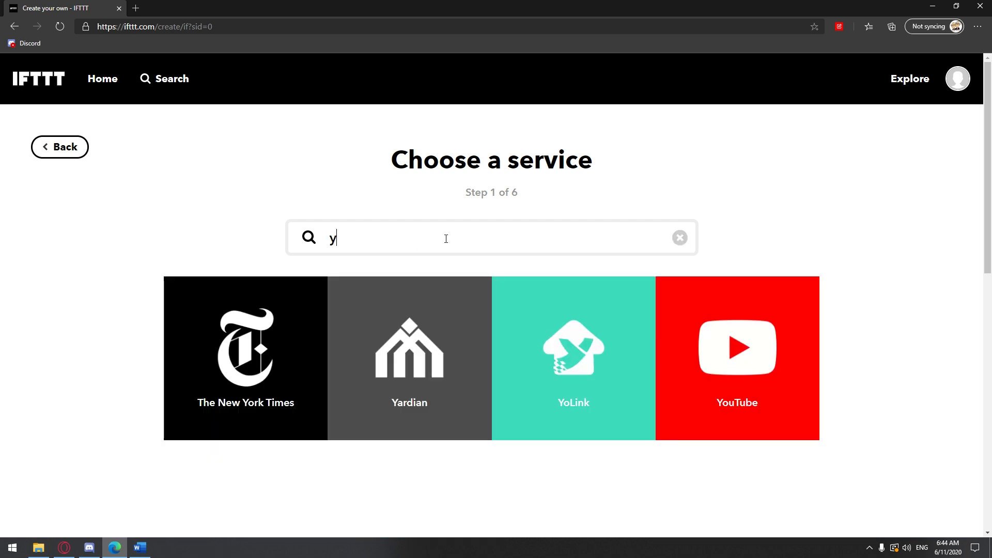
click(757, 376)
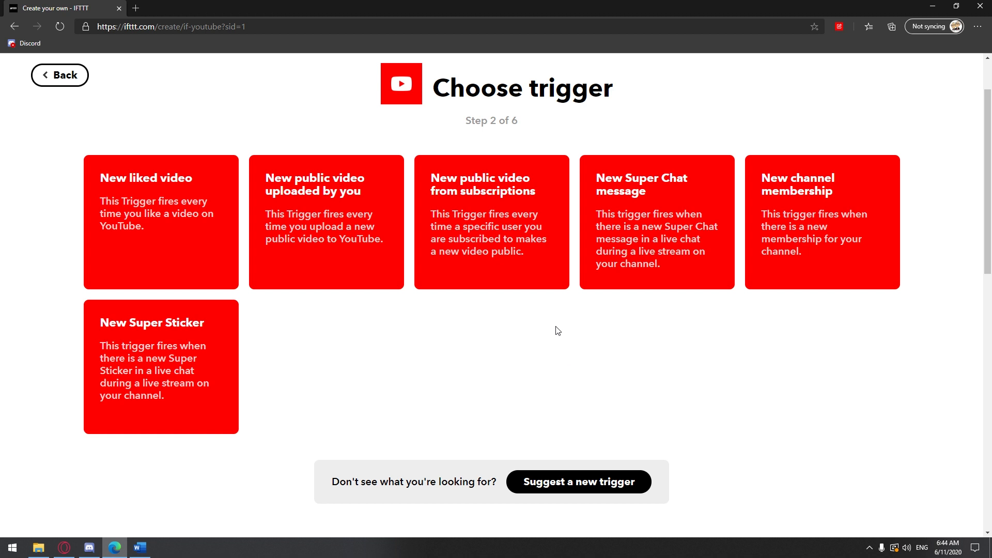
Create a "New public video from subscriptions" trigger for the Mark Rober subscription.
click(513, 252)
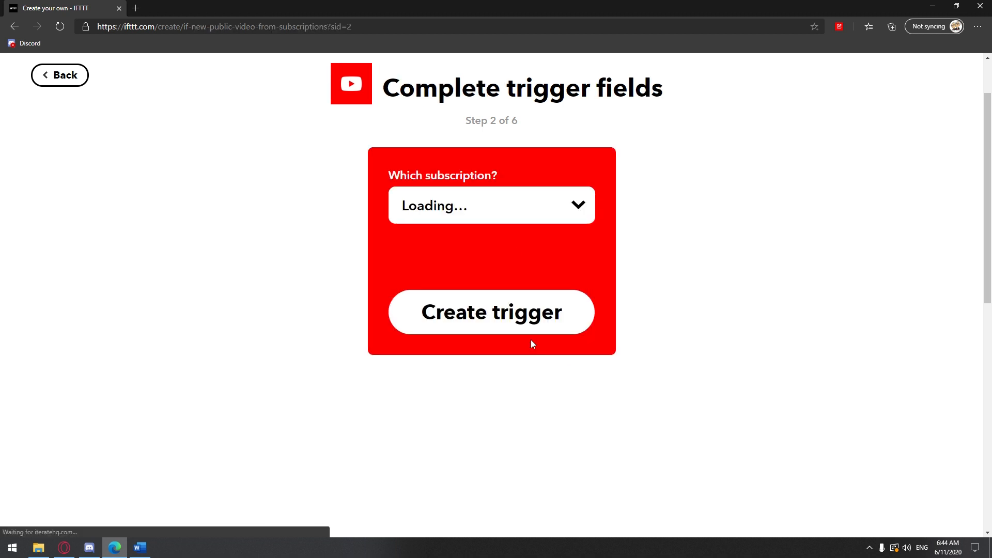
click(571, 200)
mouse_move(624, 312)
mouse_down()
mouse_move(620, 458)
mouse_move(633, 316)
mouse_up()
click(509, 235)
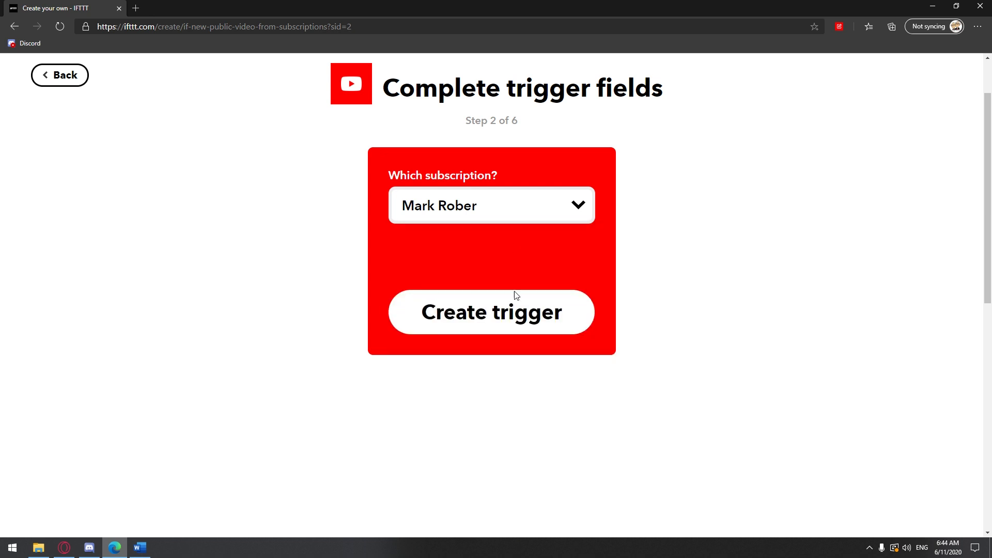
click(515, 318)
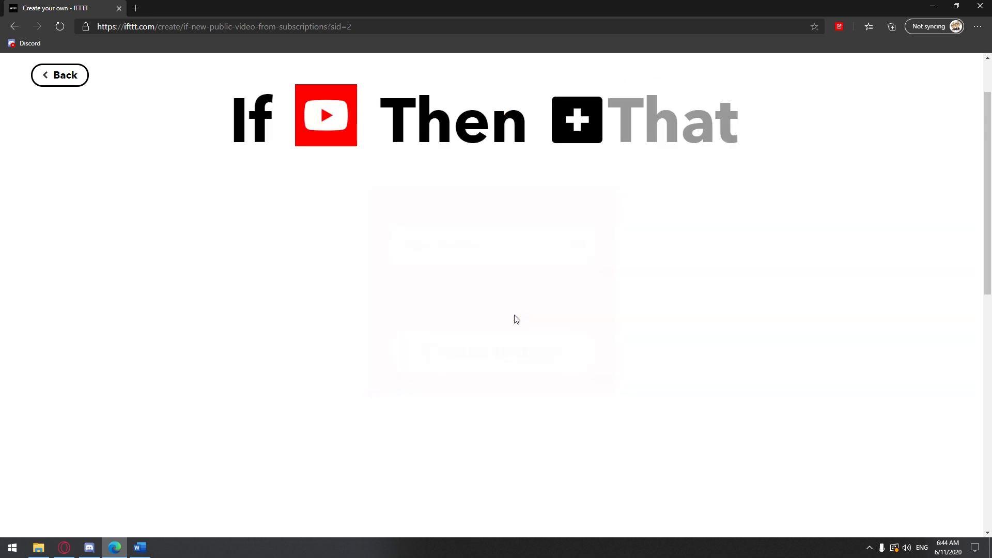
Add a web request action and replace the body's YOURIMAGEURLHERE placeholder with the image link copied from Mark Rober's YouTube profile picture.
click(646, 132)
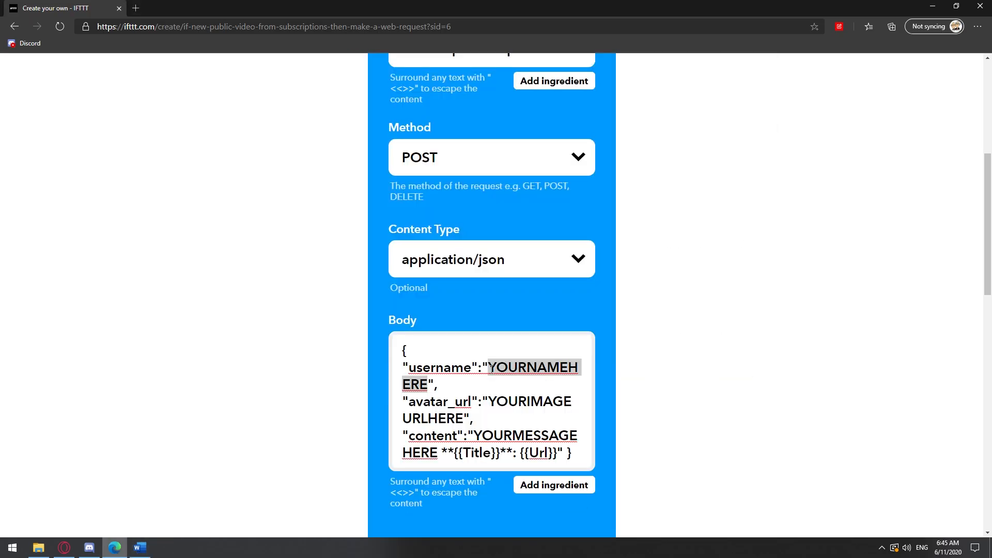
click(135, 8)
right_click(301, 160)
click(360, 312)
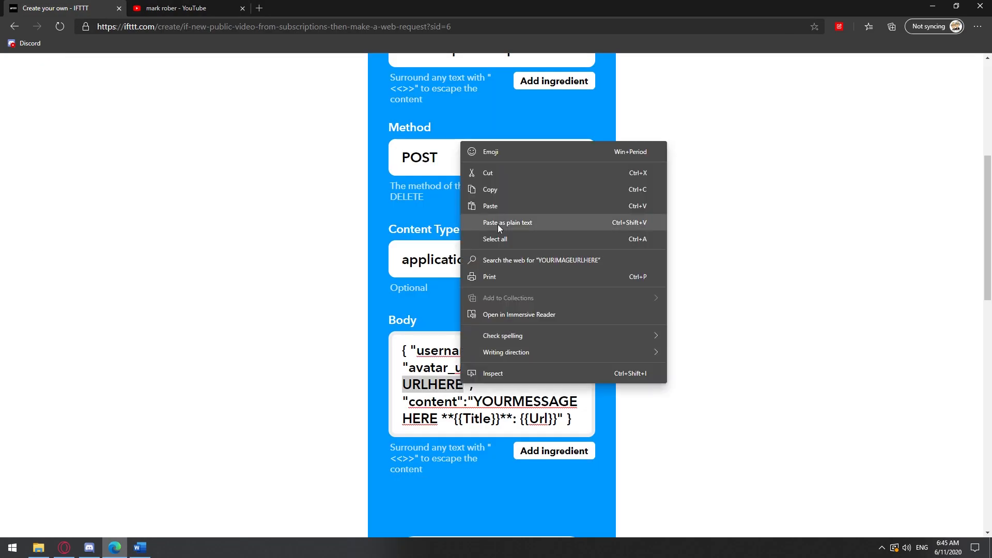
click(510, 206)
Replace the message placeholder in the body with "Here's another video from Mark Rober" and finish creating the applet.
drag(474, 361, 451, 381)
text(Here's another video from Mark Rober)
scroll(530, 389, down, 3)
click(529, 388)
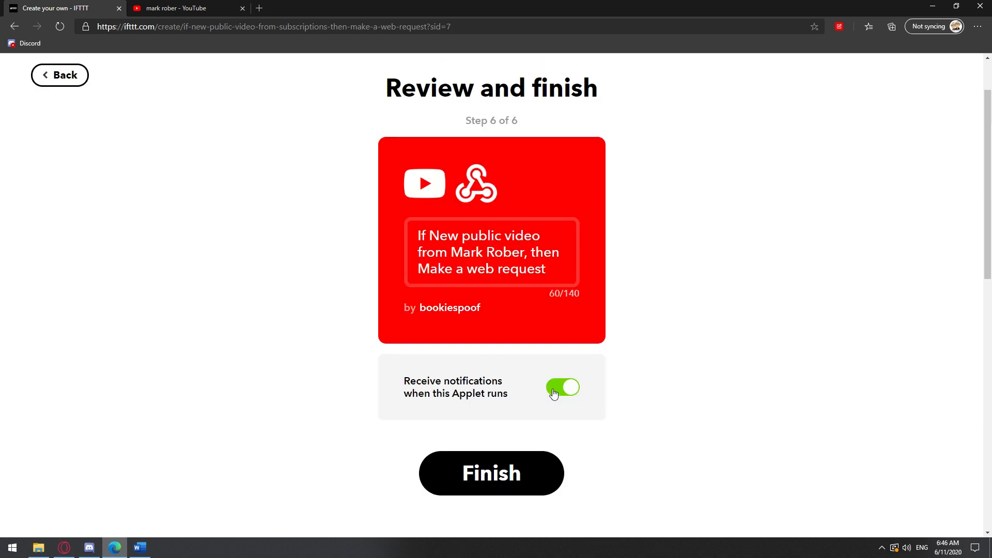
click(506, 472)
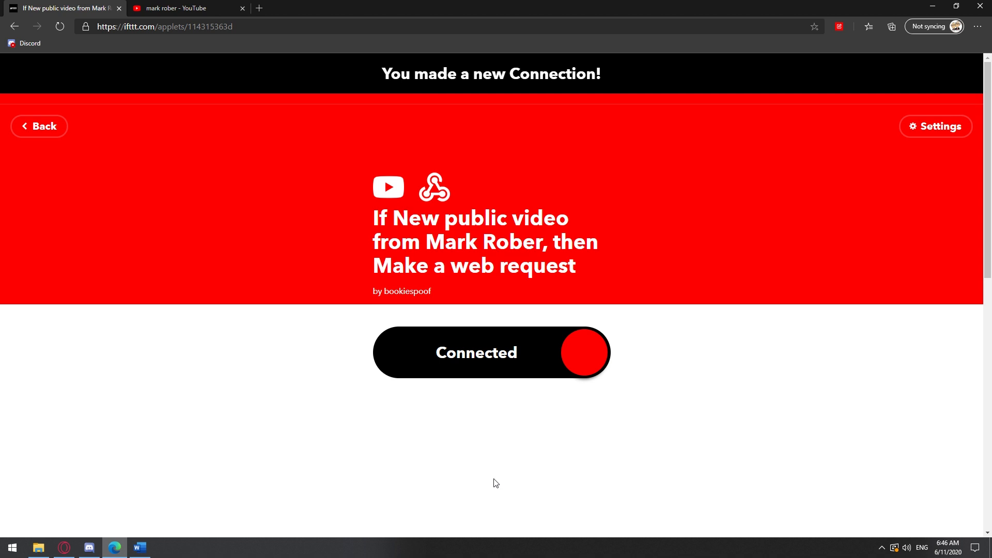
Switch to Discord and play the video posted in the youtube-feed channel.
key(alt+Tab)
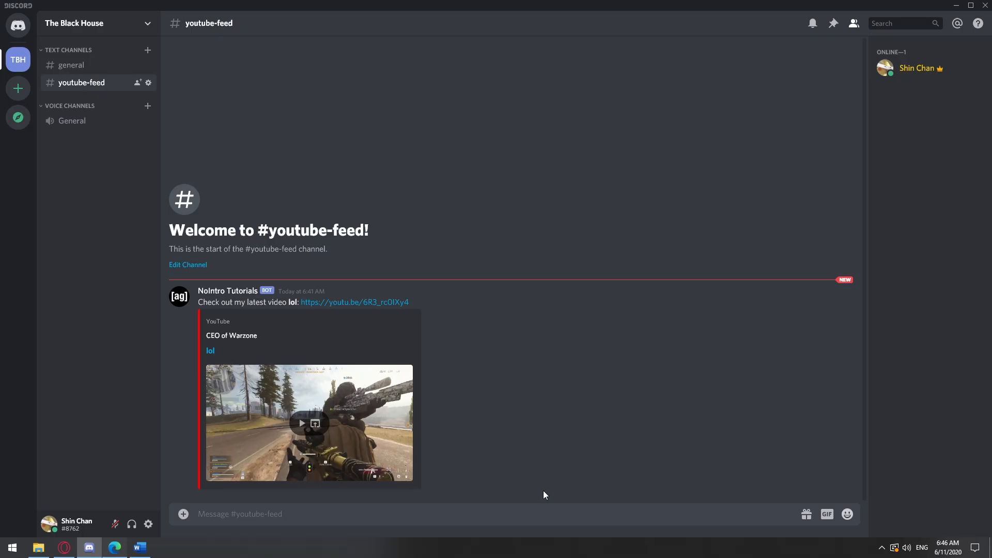
click(301, 423)
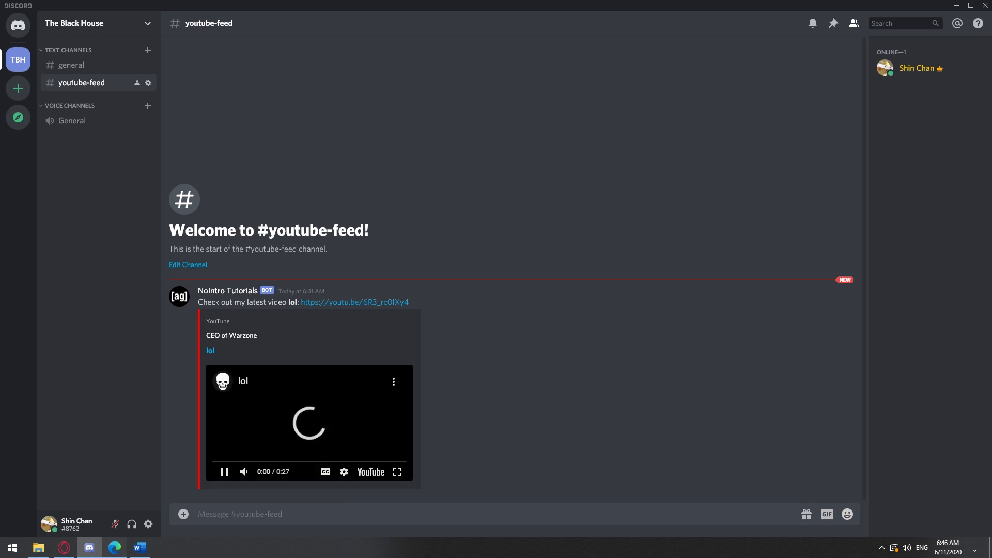